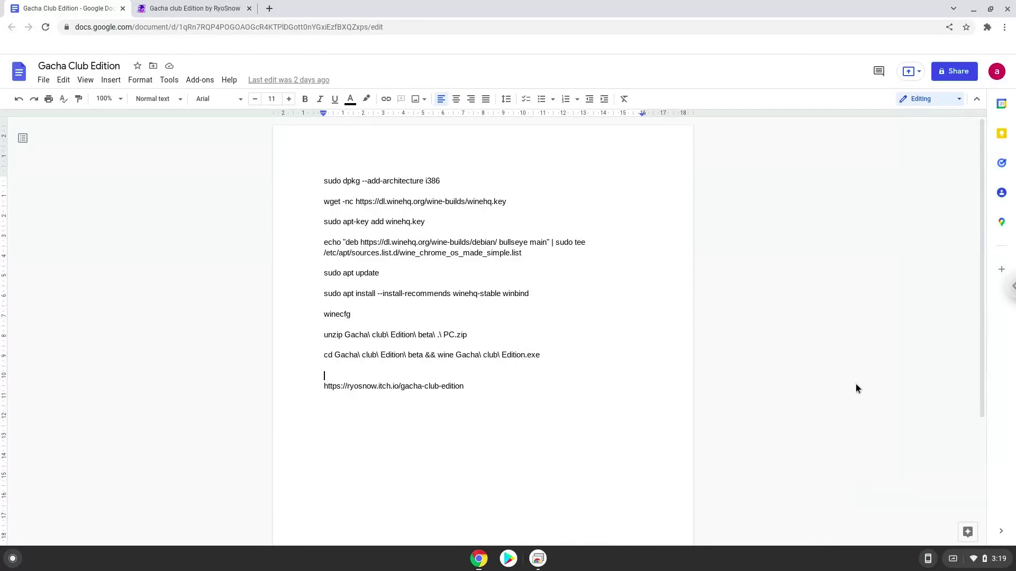
# - Turn on and install Linux from Settings' Developers section, then close the terminal it opens
pyautogui.click(983, 558)
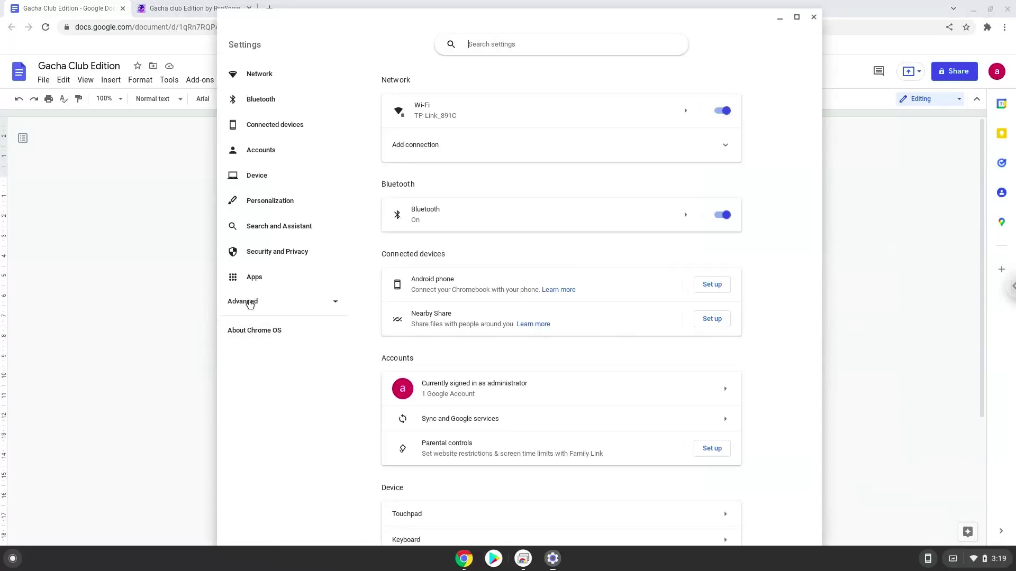
pyautogui.click(248, 302)
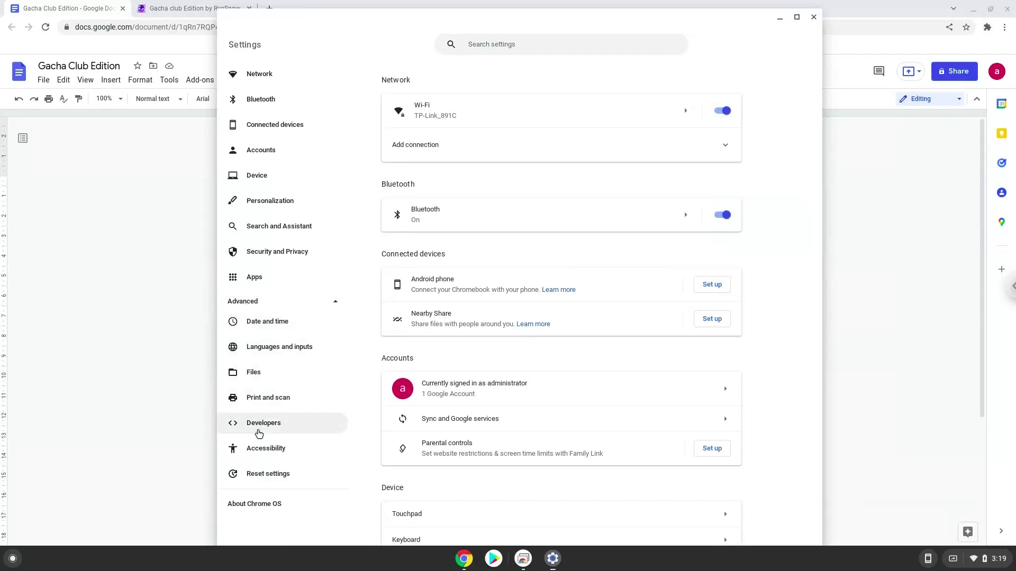
pyautogui.click(258, 432)
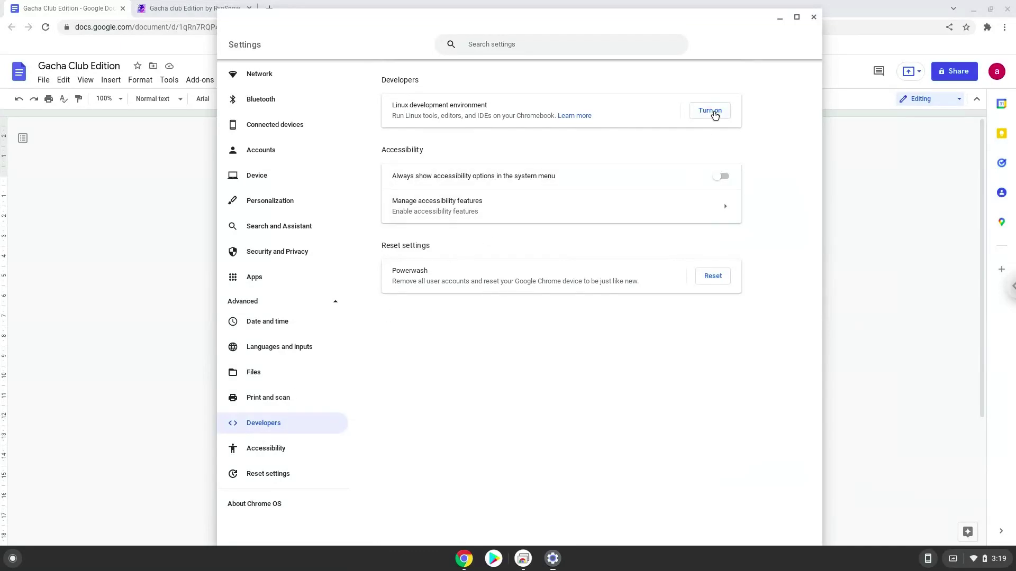
pyautogui.click(711, 112)
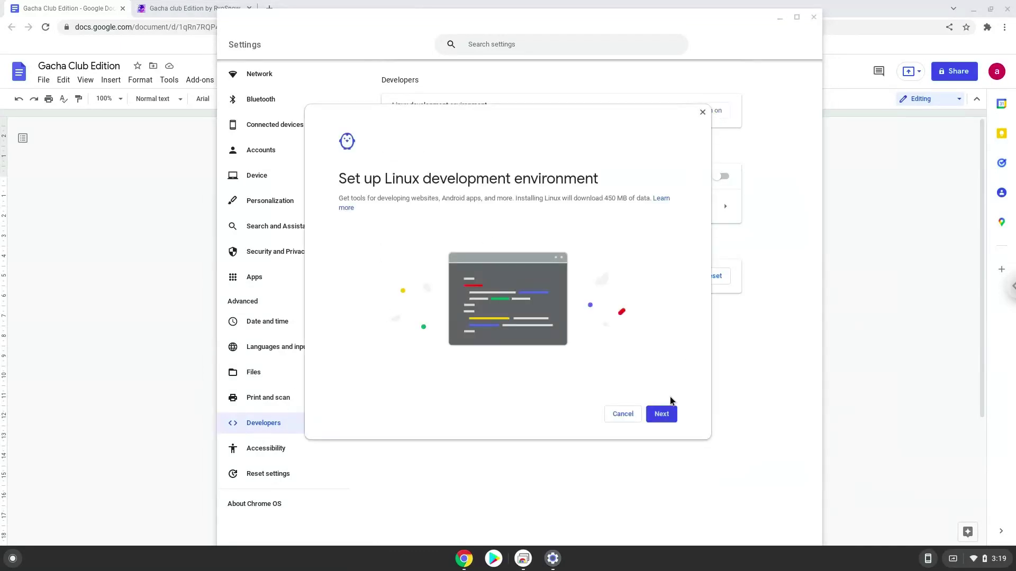
pyautogui.click(665, 415)
pyautogui.click(665, 415)
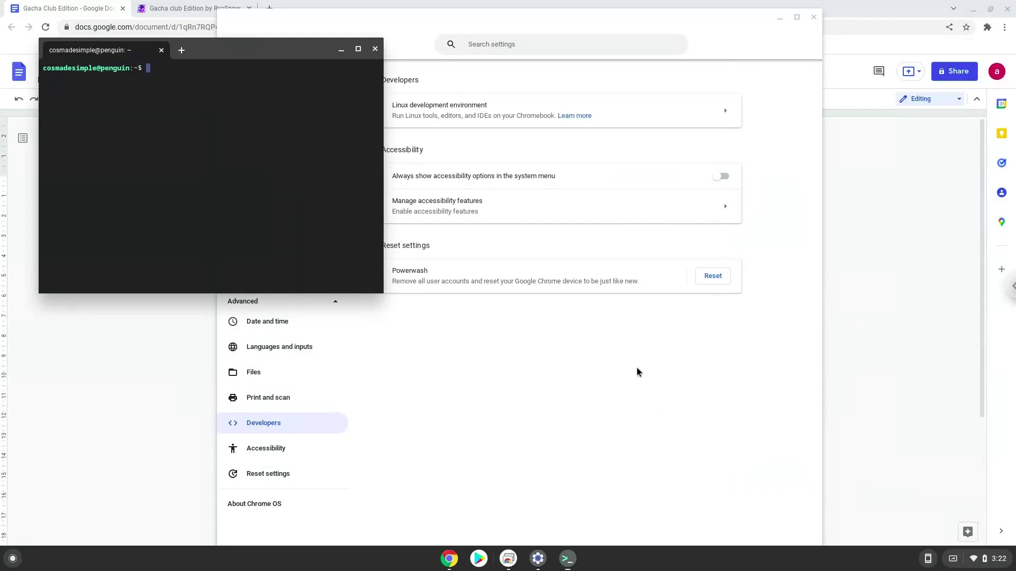
pyautogui.click(374, 50)
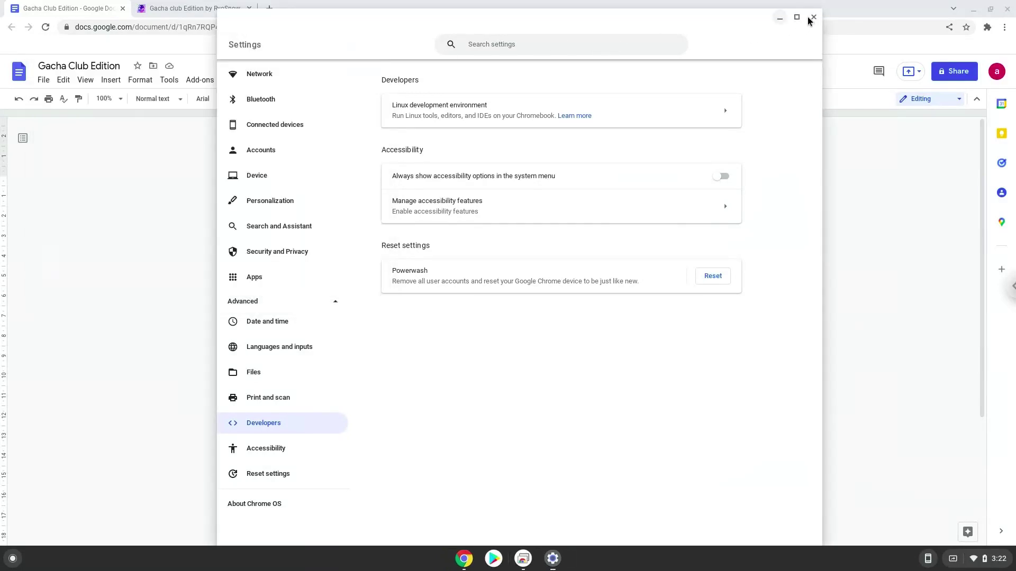
# - Download the free Gacha club Edition beta PC.zip from itch.io, skipping the payment prompt
pyautogui.click(813, 17)
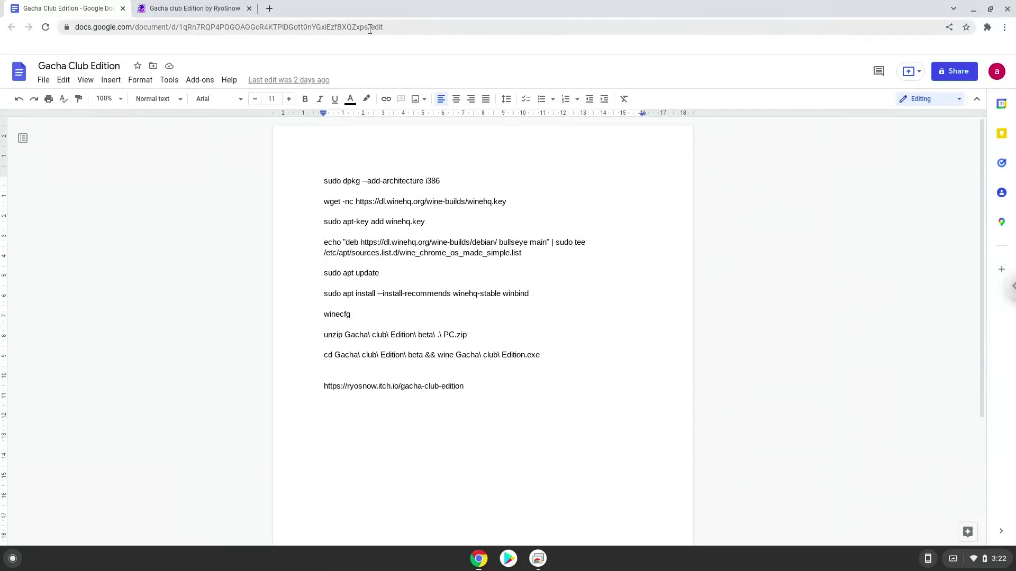
pyautogui.click(212, 11)
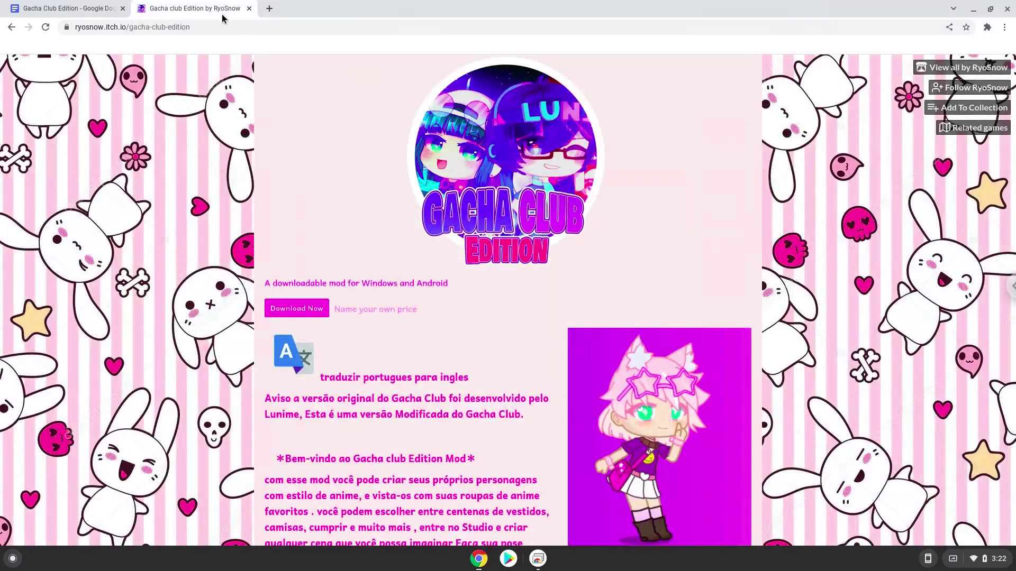
pyautogui.scroll(-6, 490, 292)
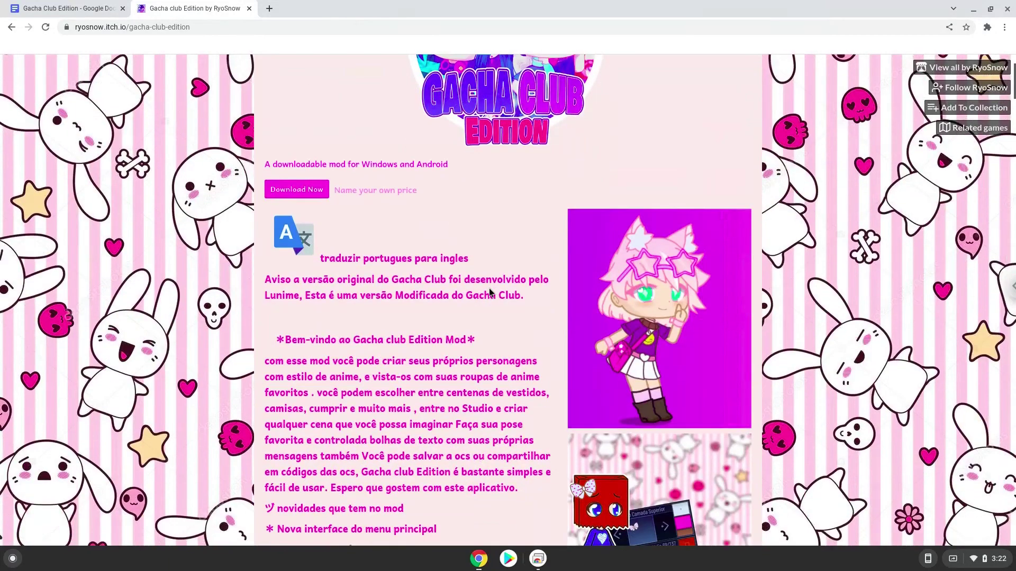
pyautogui.scroll(-11, 490, 290)
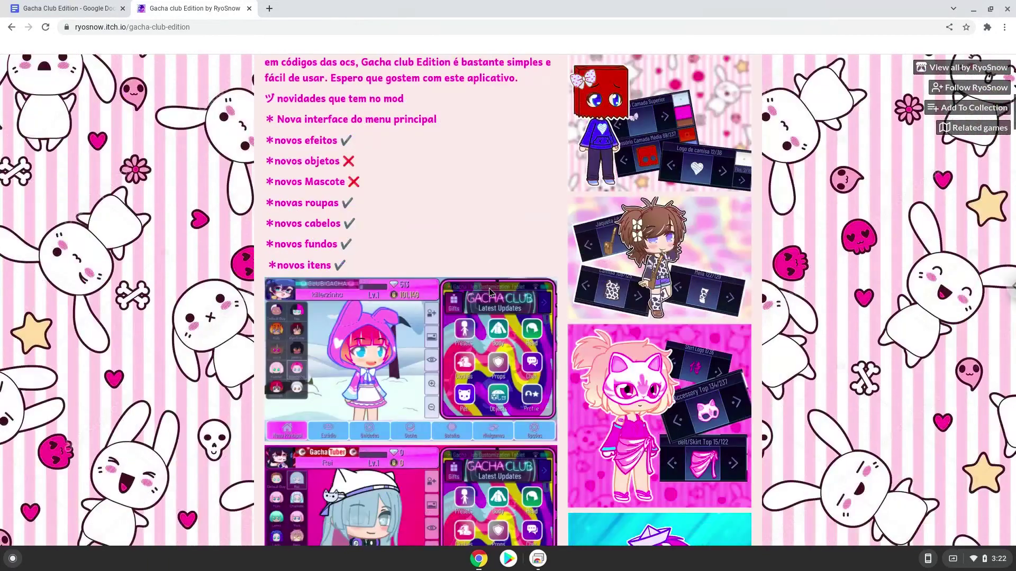
pyautogui.scroll(-7, 488, 288)
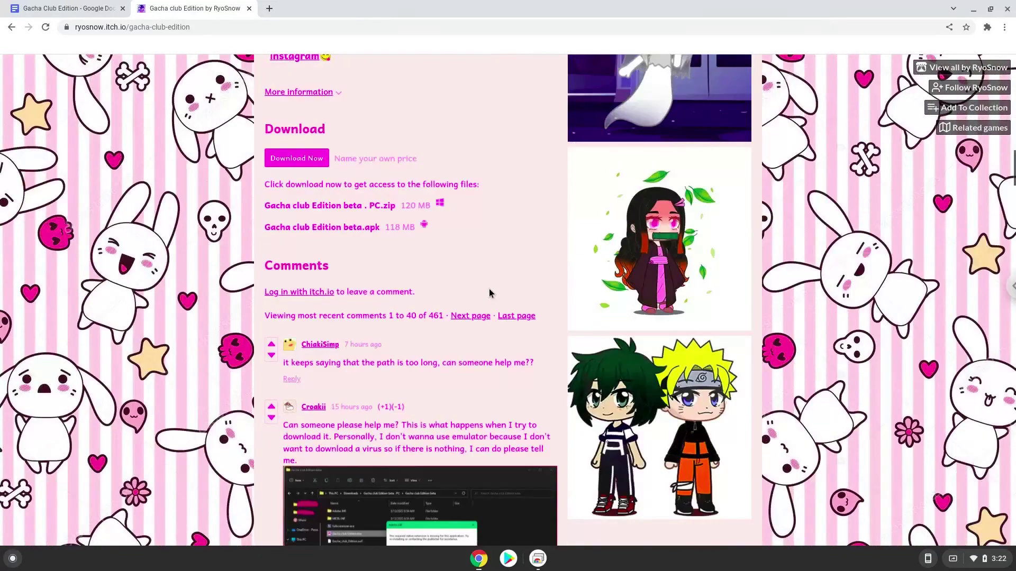
pyautogui.click(292, 154)
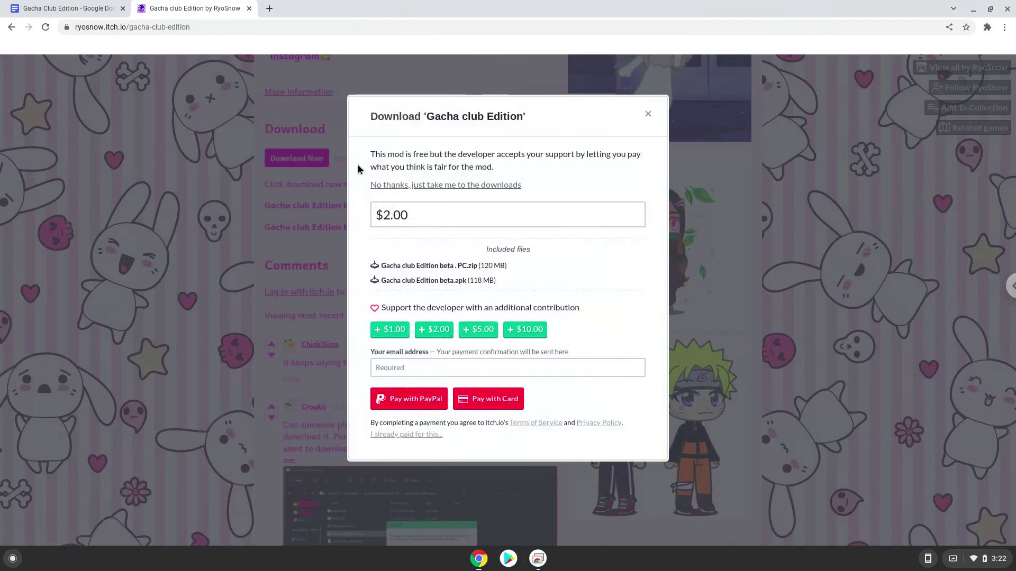
pyautogui.click(391, 185)
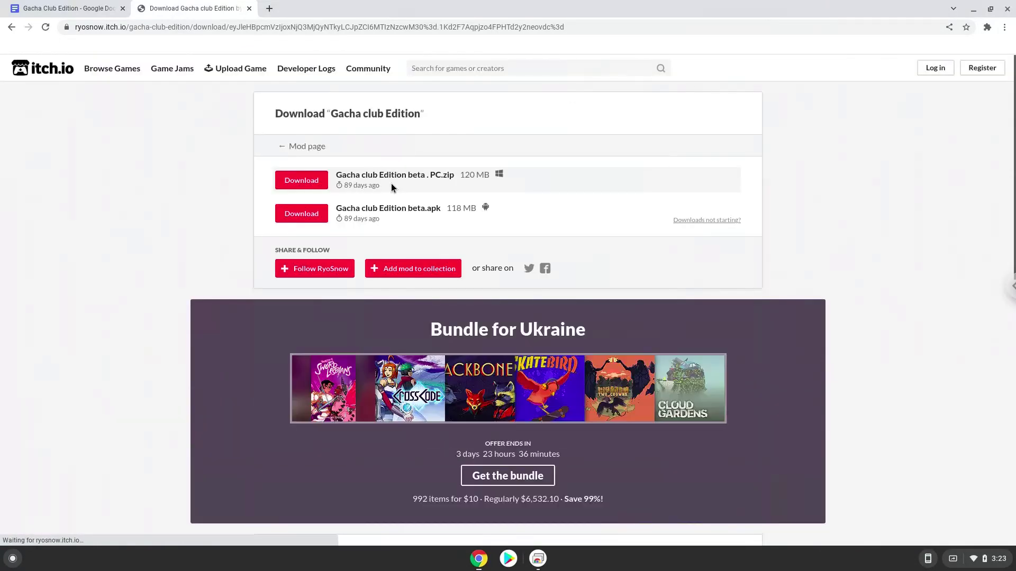
pyautogui.click(300, 182)
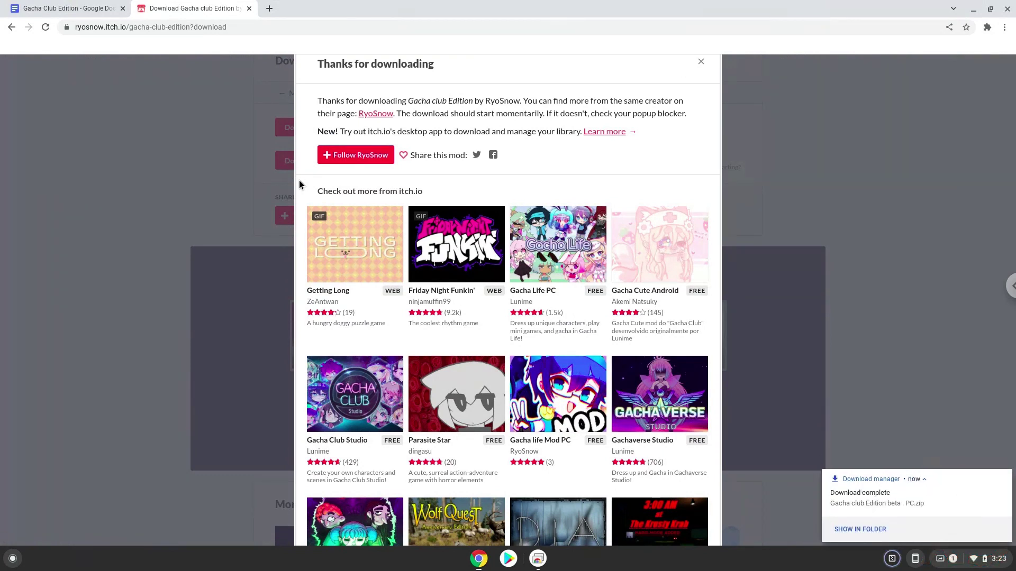
# - Cut Gacha club Edition beta . PC.zip from Downloads and paste it into Linux files
pyautogui.click(850, 528)
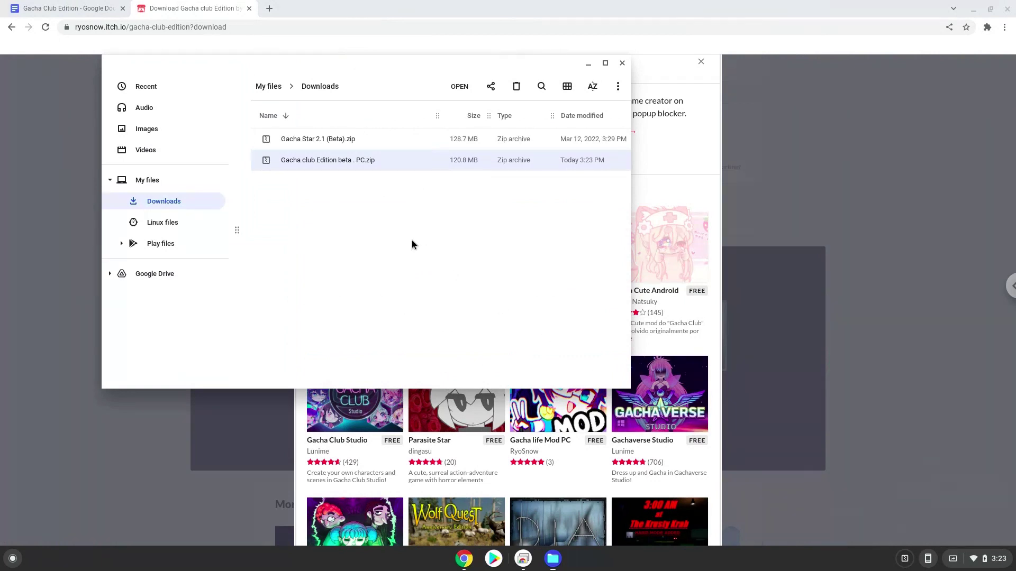
pyautogui.rightClick(324, 155)
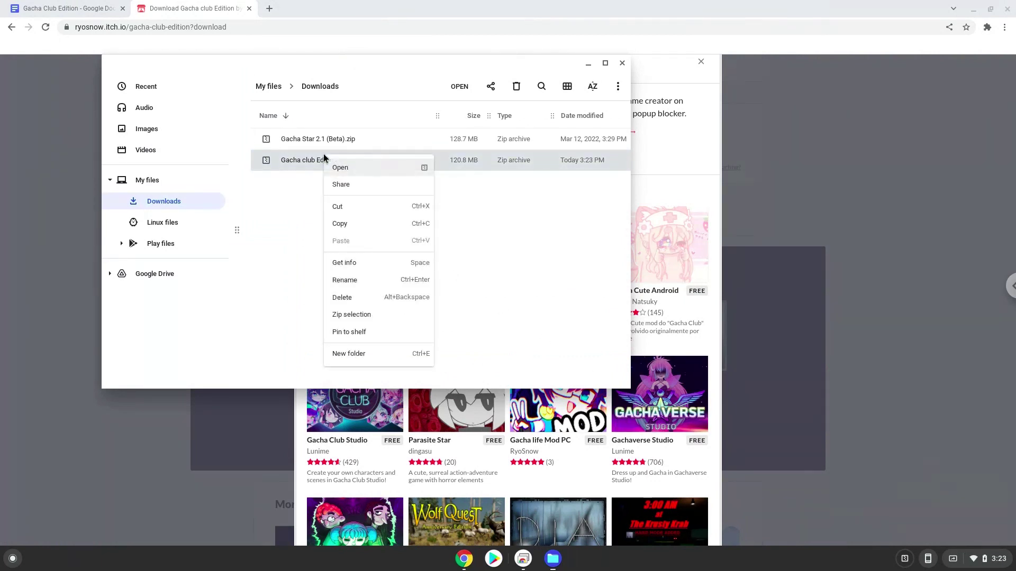
pyautogui.click(337, 207)
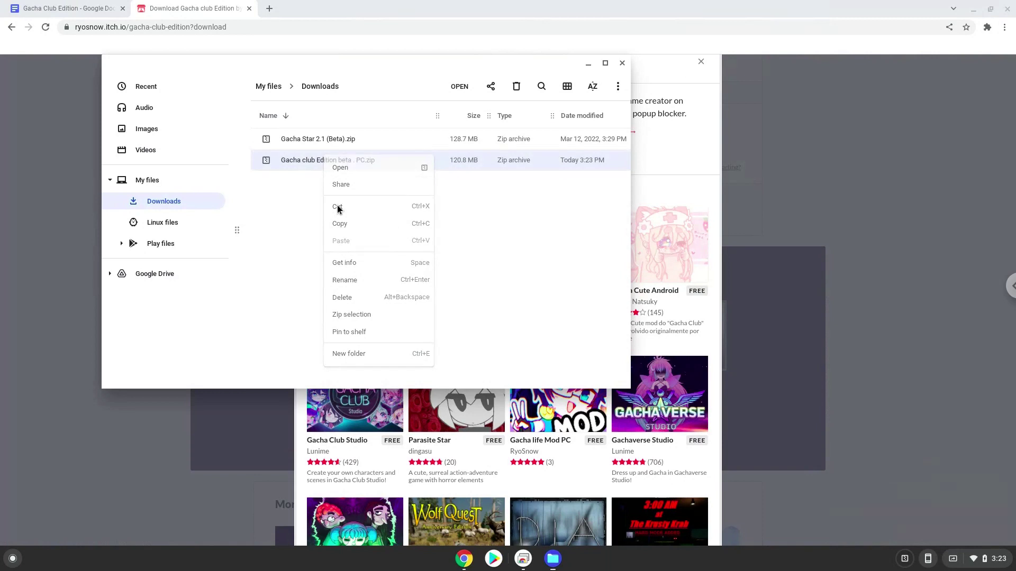
pyautogui.click(180, 223)
pyautogui.rightClick(401, 213)
pyautogui.click(421, 261)
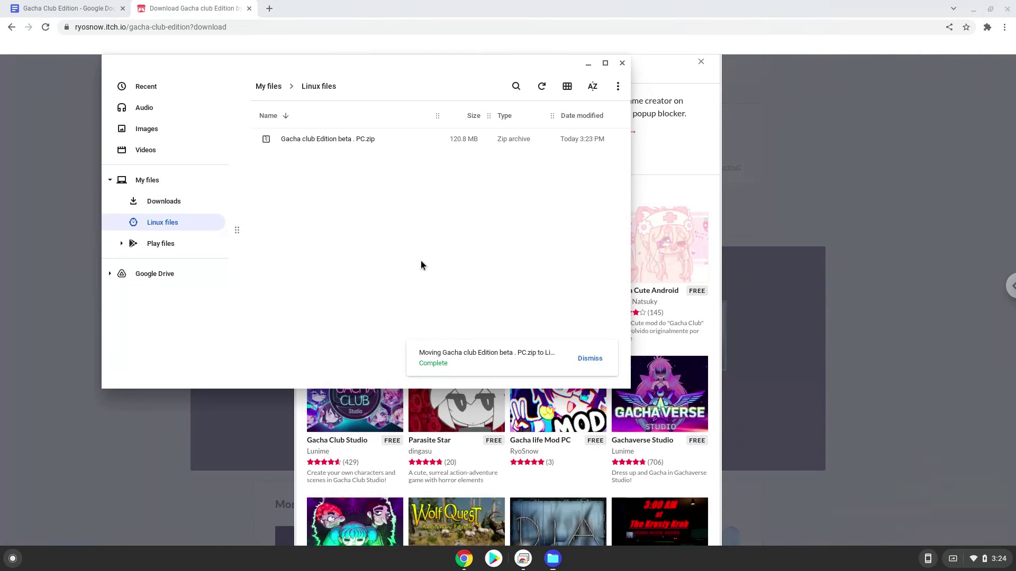
# - Close Files and copy 'sudo dpkg --add-architecture i386' from the Gacha Club Edition doc
pyautogui.click(622, 64)
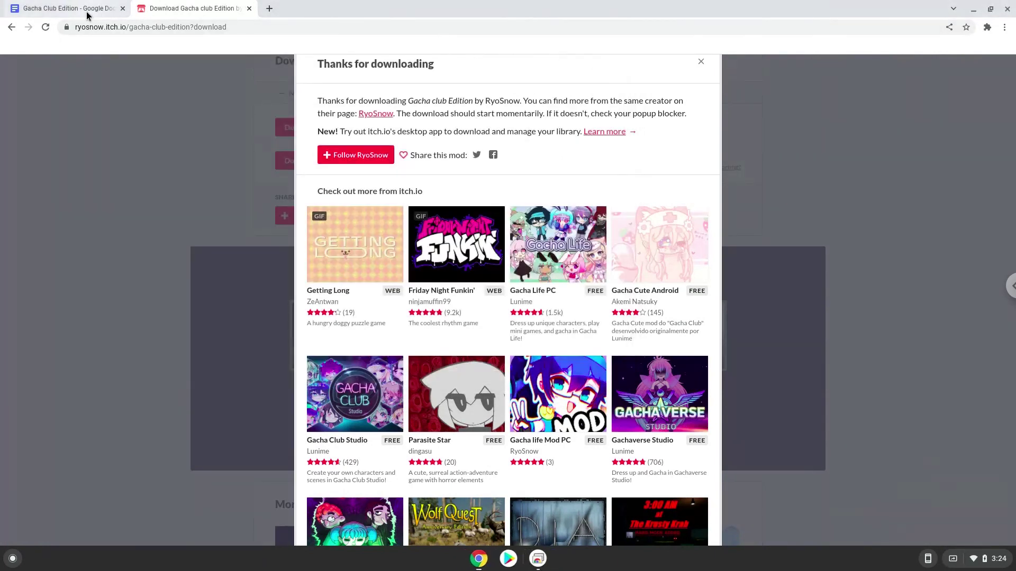
pyautogui.click(87, 11)
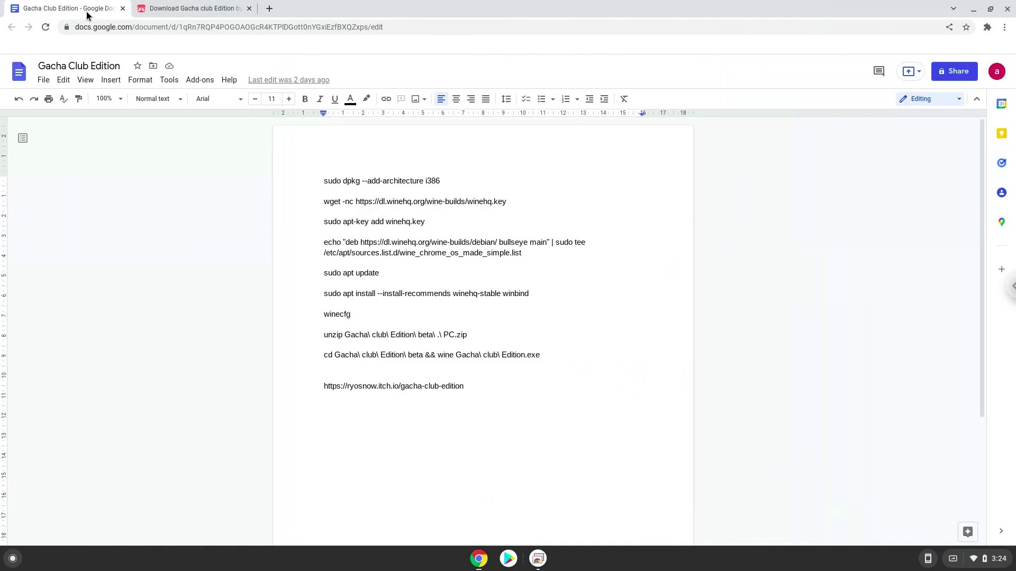
pyautogui.tripleClick(360, 181)
pyautogui.rightClick(360, 182)
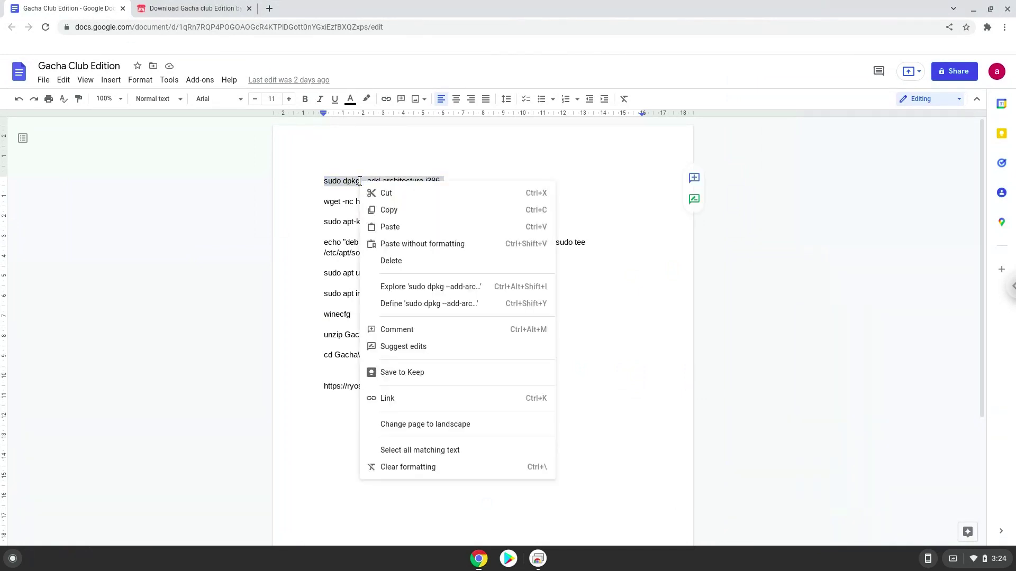
pyautogui.click(390, 210)
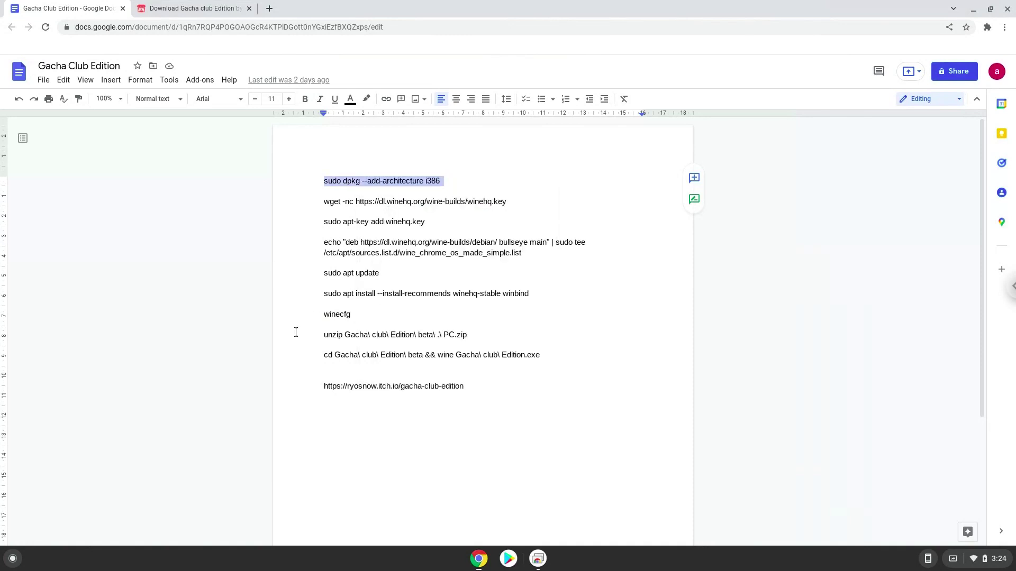
# - Launch the Terminal app by searching 'terminal' in the launcher
pyautogui.click(13, 559)
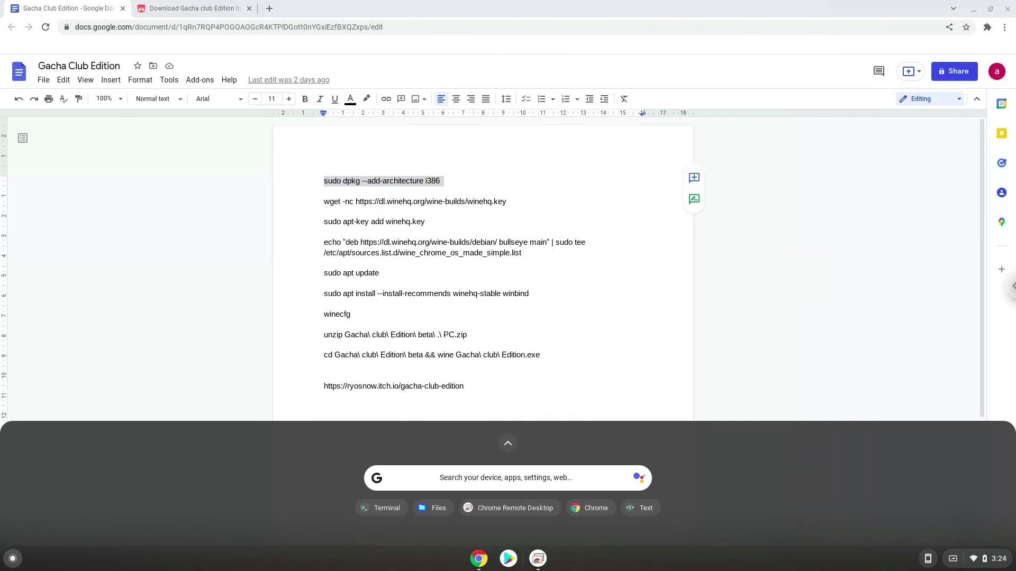
pyautogui.write('ter')
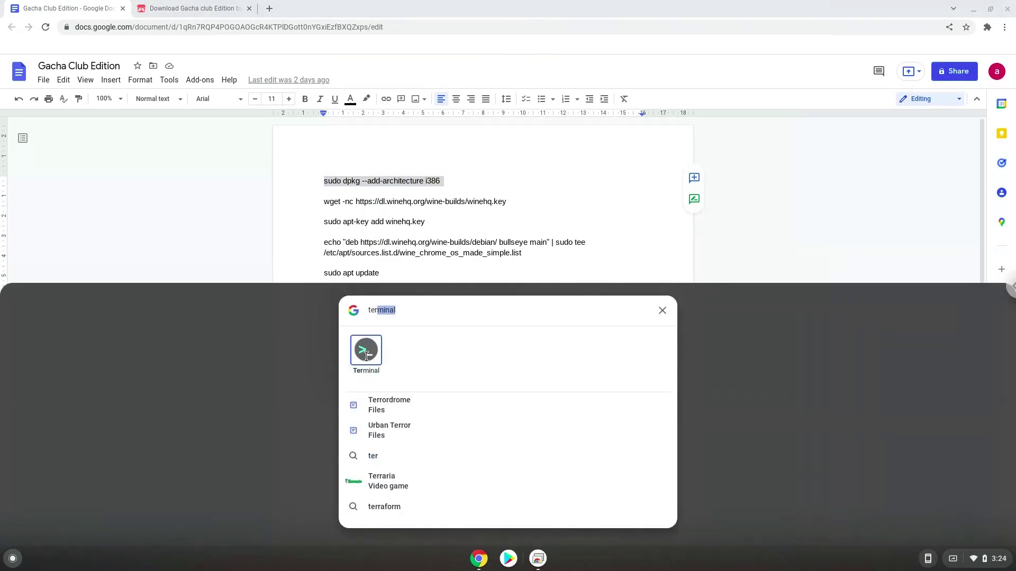
pyautogui.press('Right')
pyautogui.press('Return')
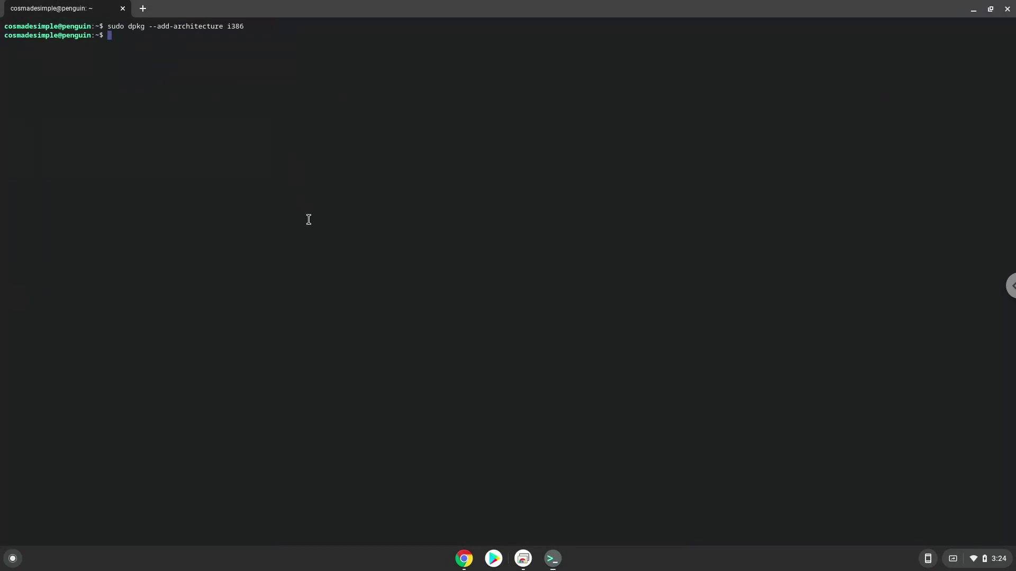
# - Bring the Google Docs command list back to the front from the shelf
pyautogui.click(466, 561)
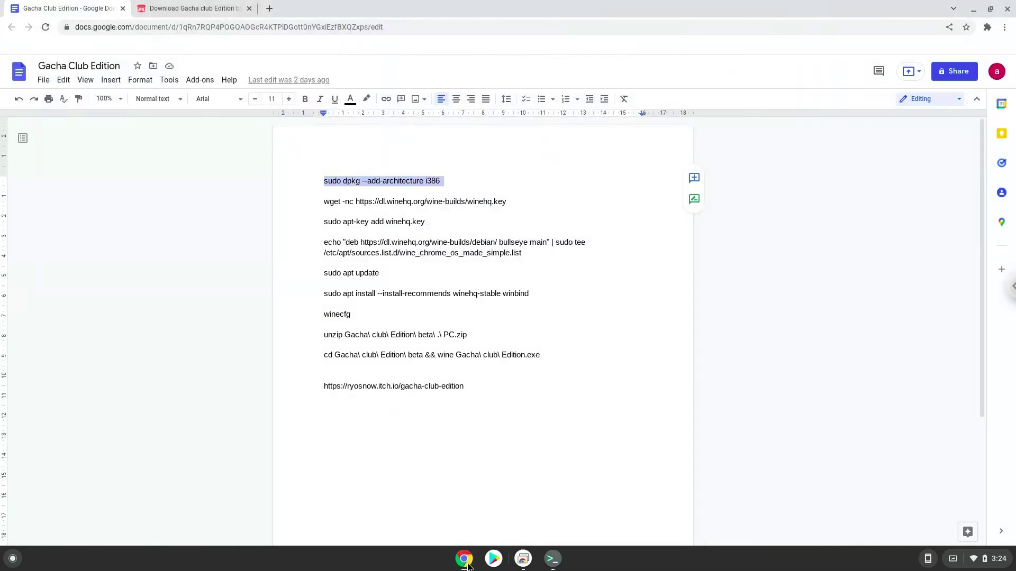
# - Copy the wget command for winehq.key and run it in the terminal
pyautogui.tripleClick(391, 201)
pyautogui.rightClick(392, 201)
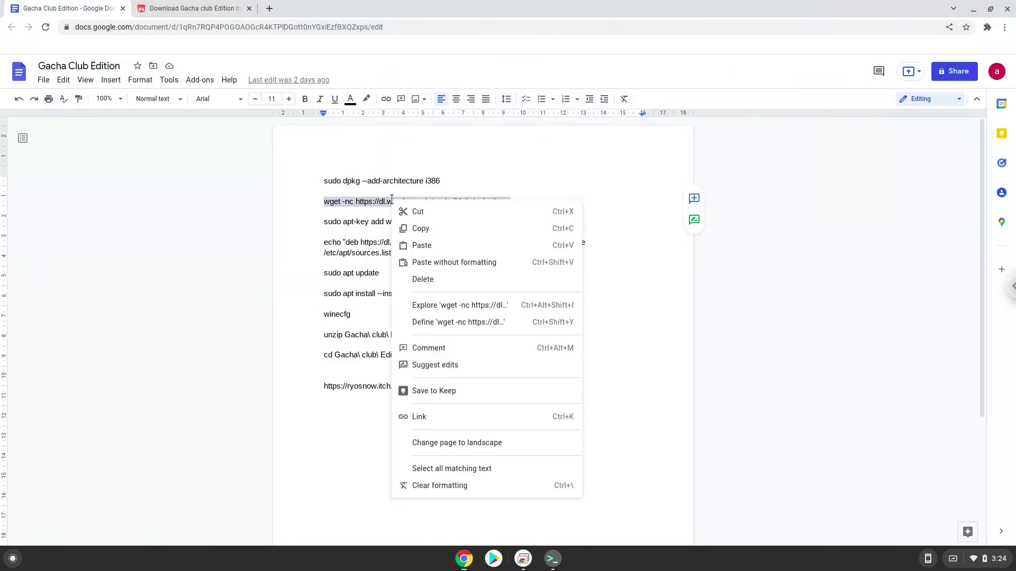
pyautogui.click(429, 229)
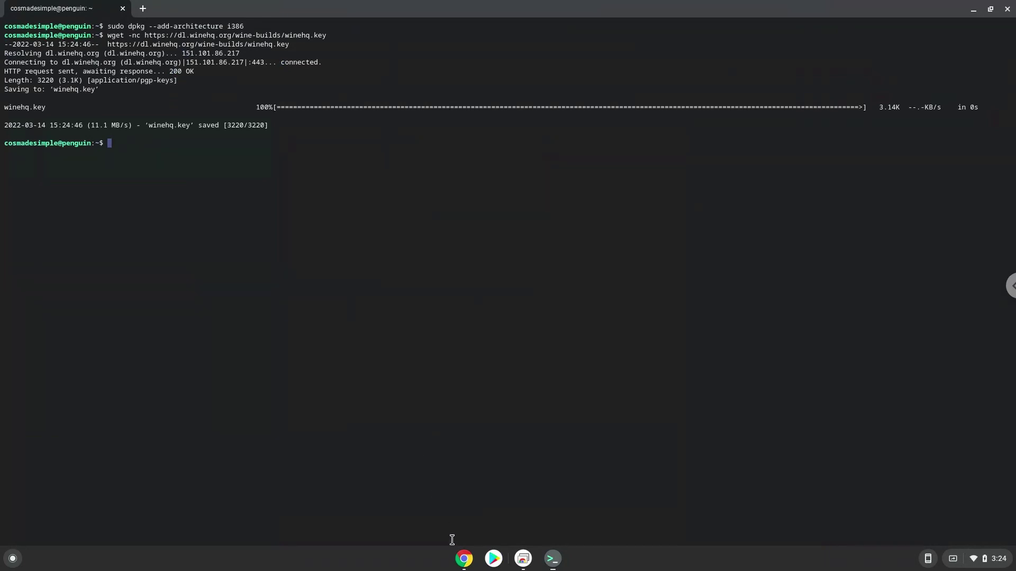
pyautogui.click(458, 559)
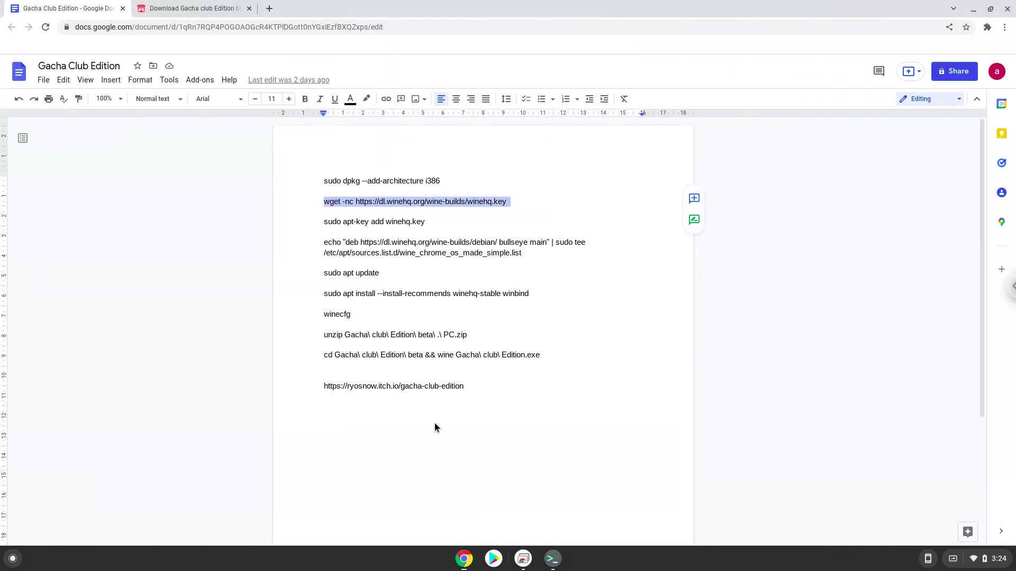
# - Add the WineHQ key by running 'sudo apt-key add winehq.key' in the terminal
pyautogui.tripleClick(388, 222)
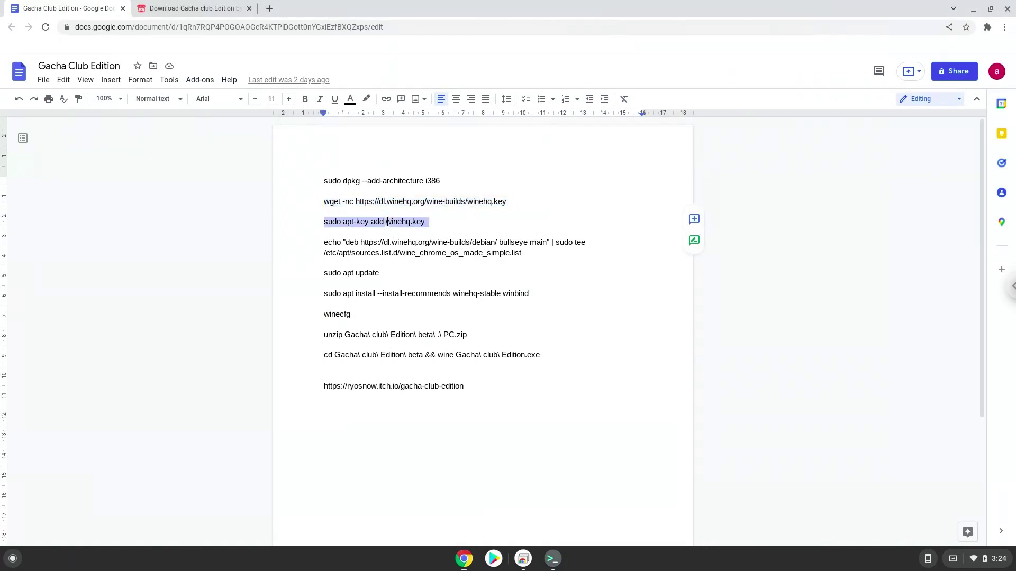
pyautogui.rightClick(388, 221)
pyautogui.click(413, 249)
pyautogui.click(552, 558)
pyautogui.hotkey('ctrl', 'shift', 'v')
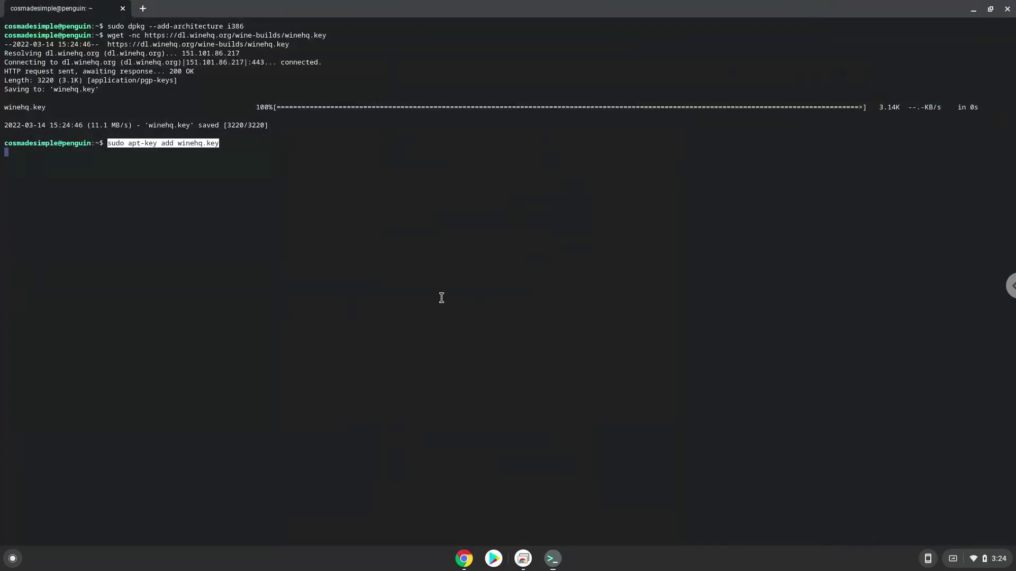
pyautogui.press('Return')
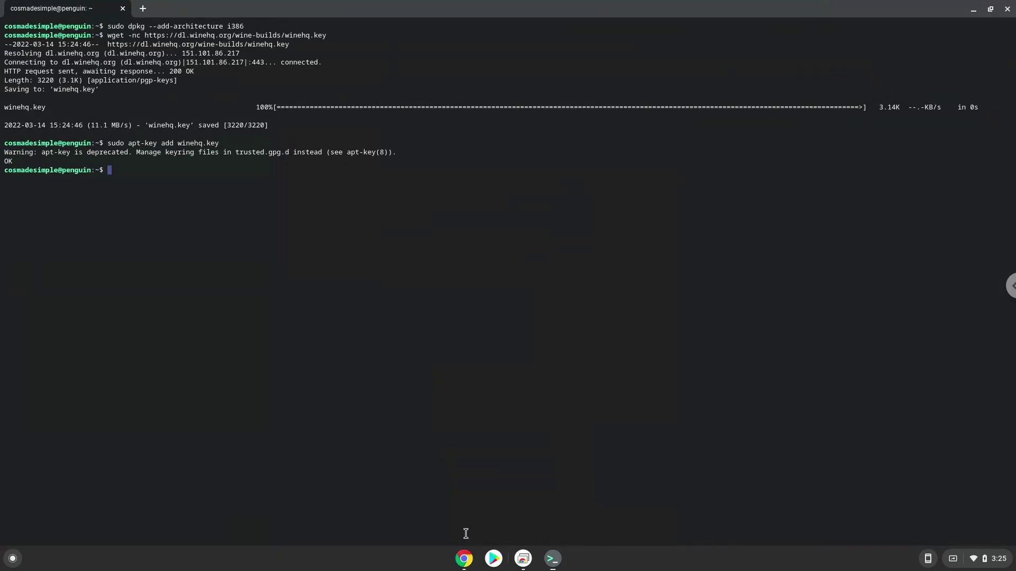
# - Write the WineHQ bullseye repository line to the sources list with the echo | sudo tee command
pyautogui.click(465, 559)
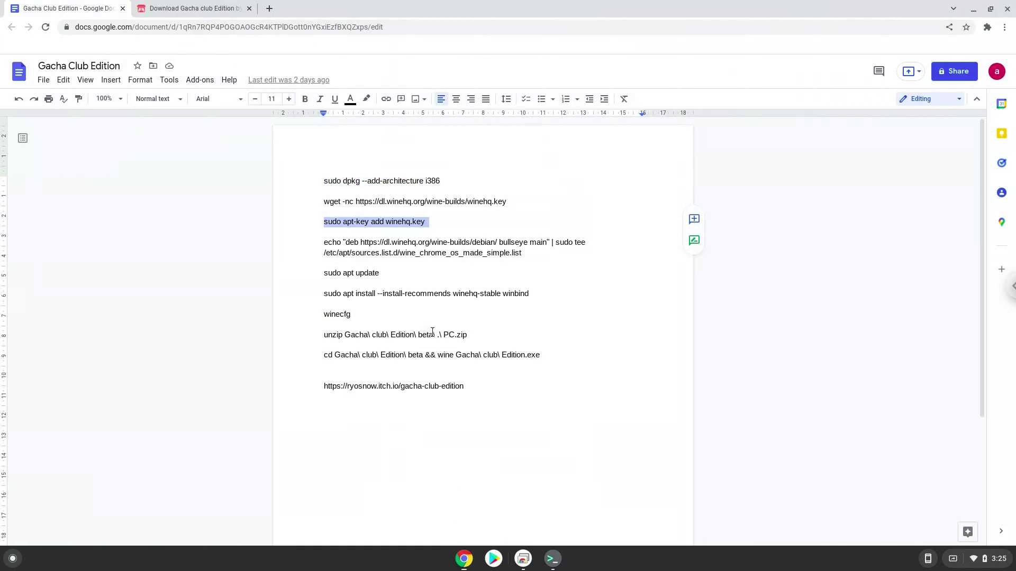
pyautogui.tripleClick(419, 240)
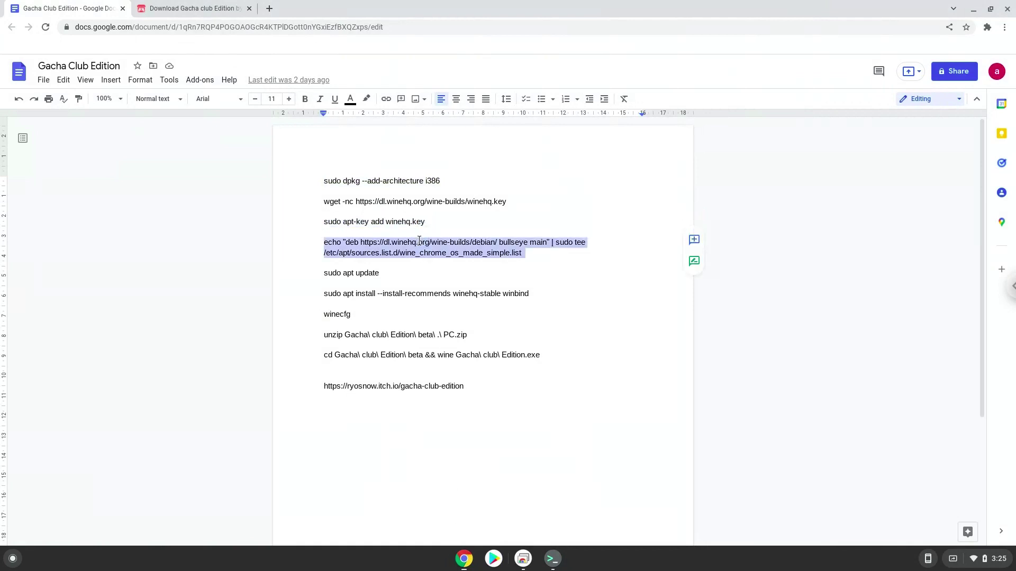
pyautogui.rightClick(418, 240)
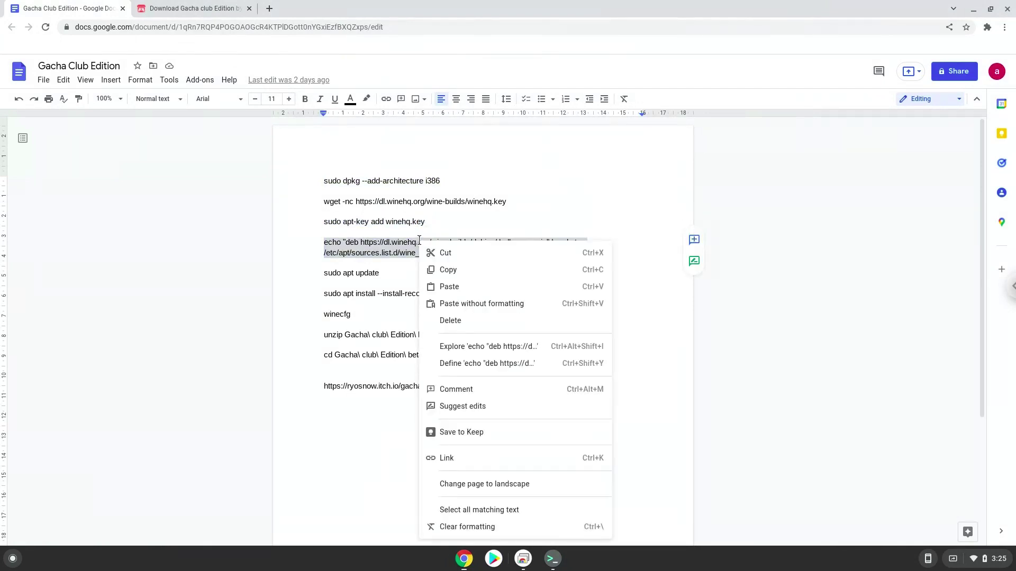
pyautogui.click(442, 270)
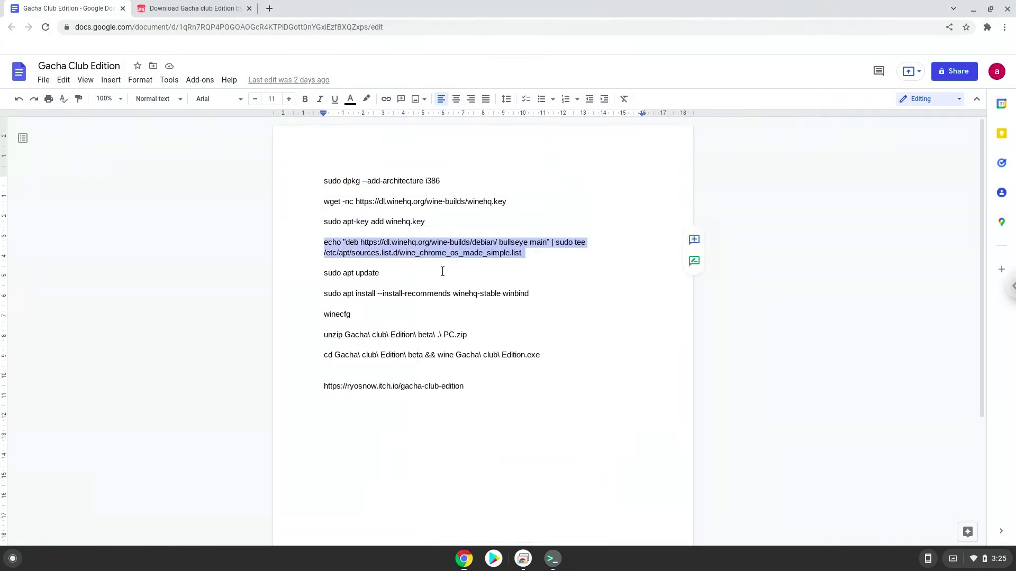
pyautogui.click(552, 559)
pyautogui.hotkey('ctrl', 'shift', 'v')
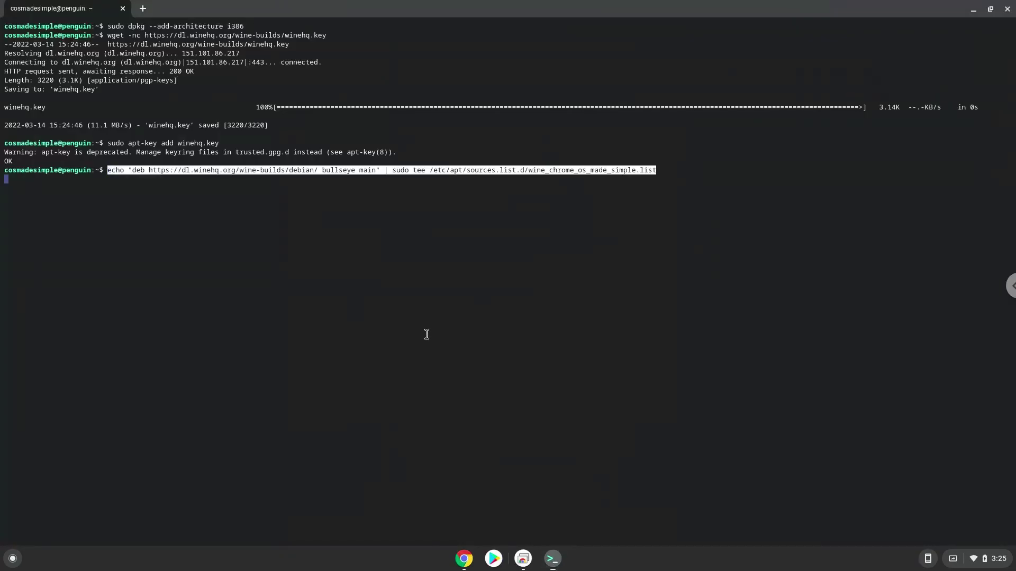
pyautogui.press('Return')
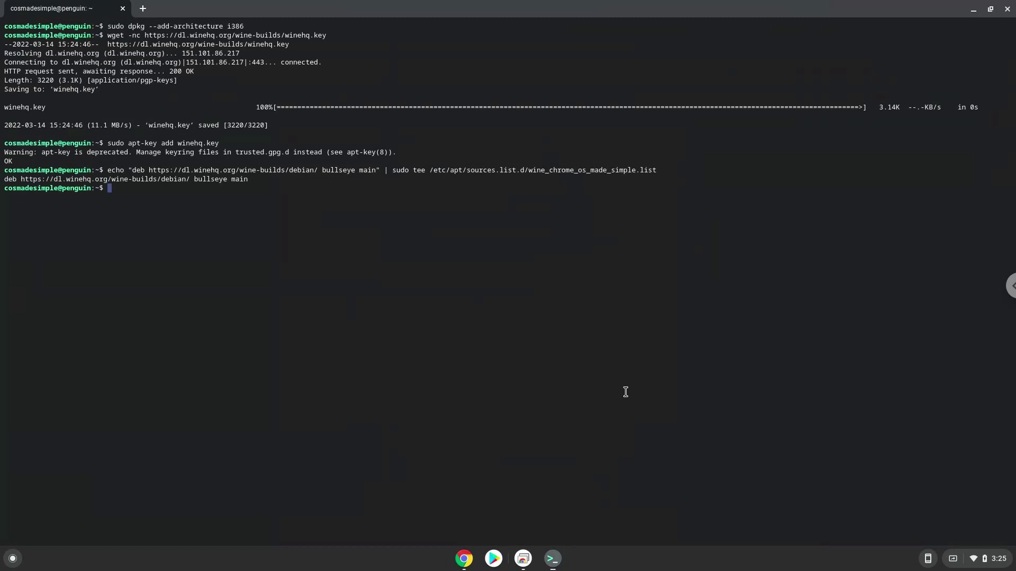
pyautogui.click(463, 559)
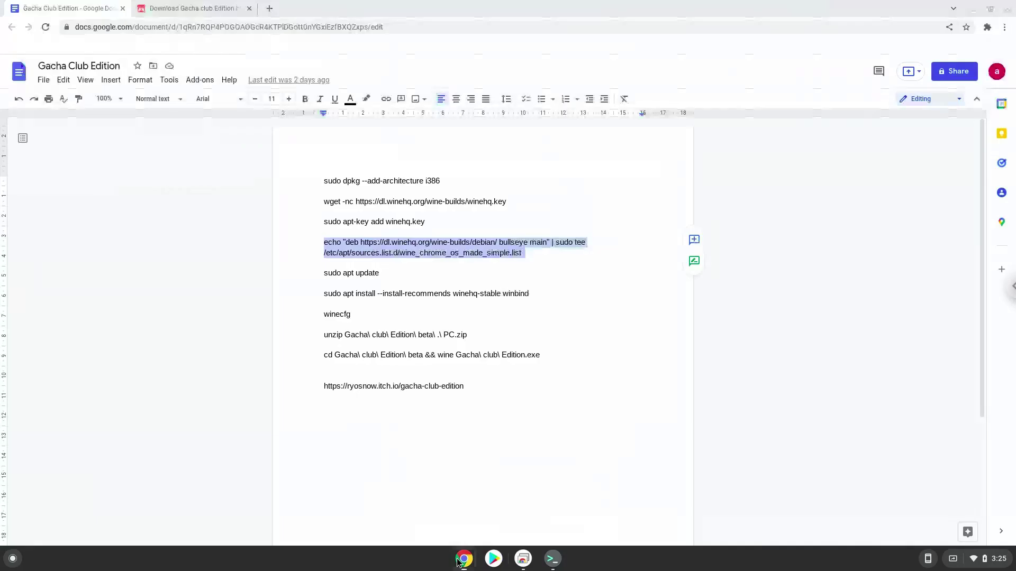
# - Copy 'sudo apt update' from the doc and run it in the terminal
pyautogui.tripleClick(357, 275)
pyautogui.rightClick(357, 275)
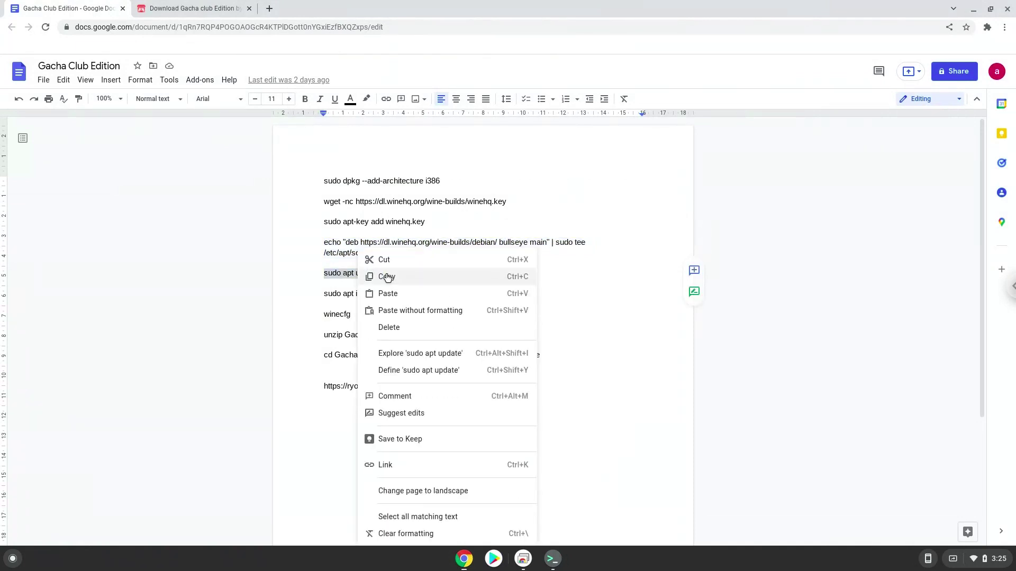
pyautogui.click(386, 275)
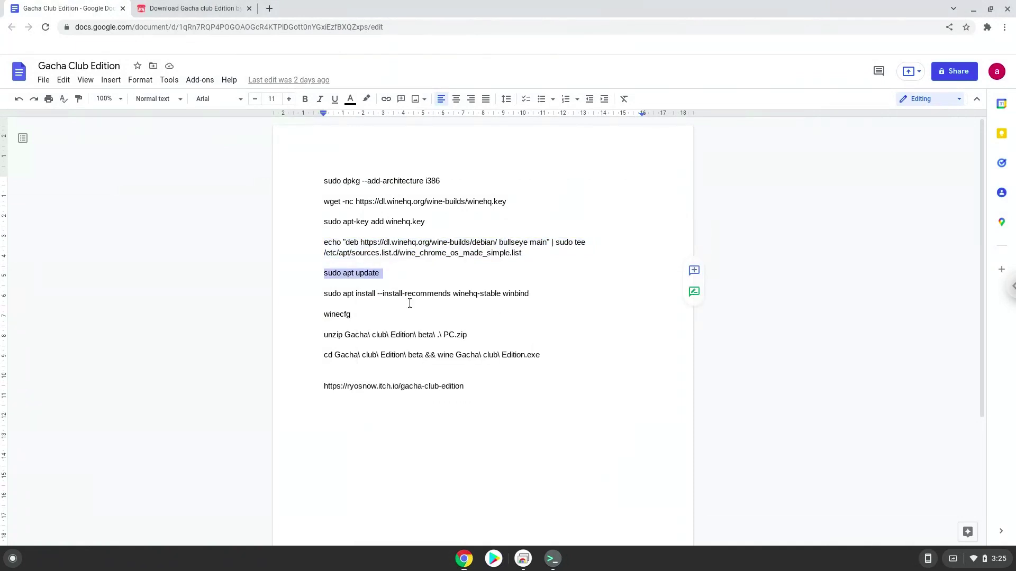
pyautogui.click(552, 558)
pyautogui.hotkey('ctrl', 'shift', 'v')
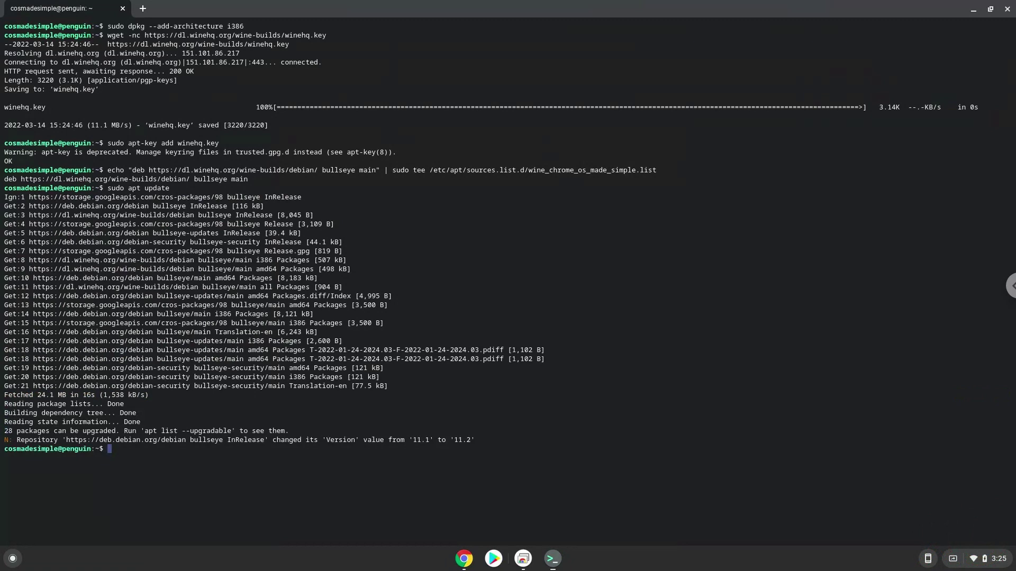
# - Run the apt install command for winehq-stable and winbind, confirming the package installation
pyautogui.click(458, 559)
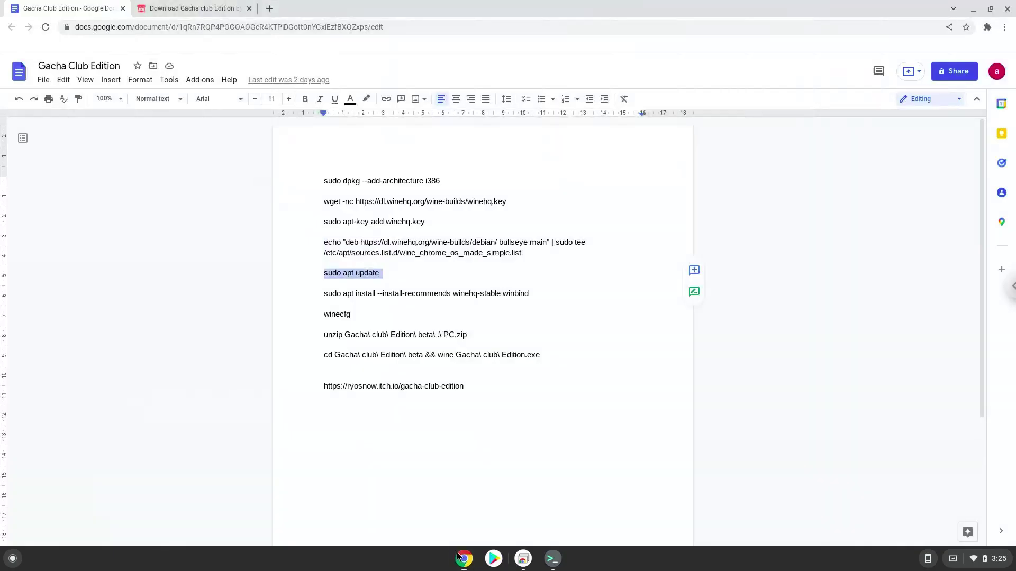
pyautogui.tripleClick(431, 292)
pyautogui.rightClick(432, 294)
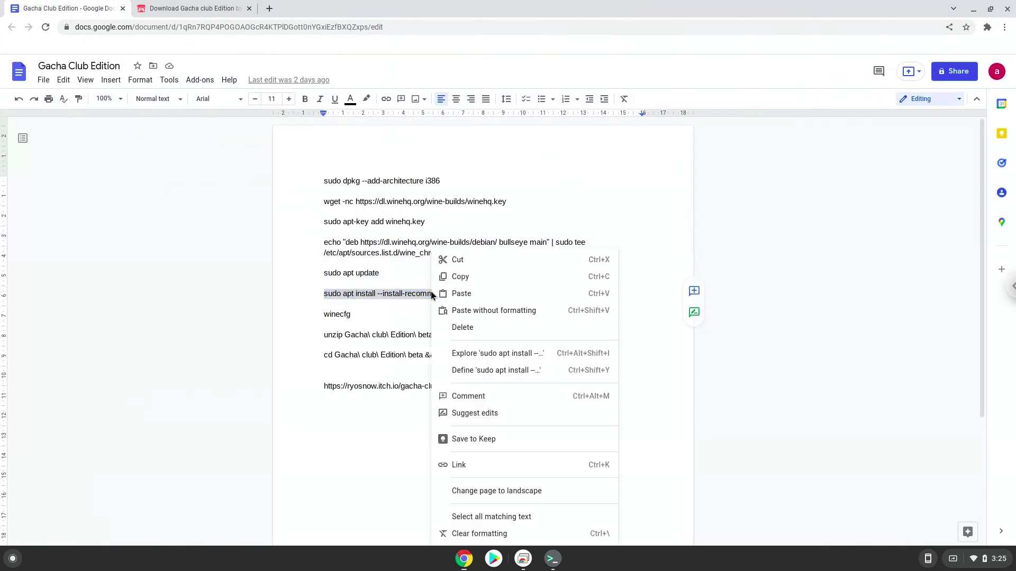
pyautogui.click(461, 277)
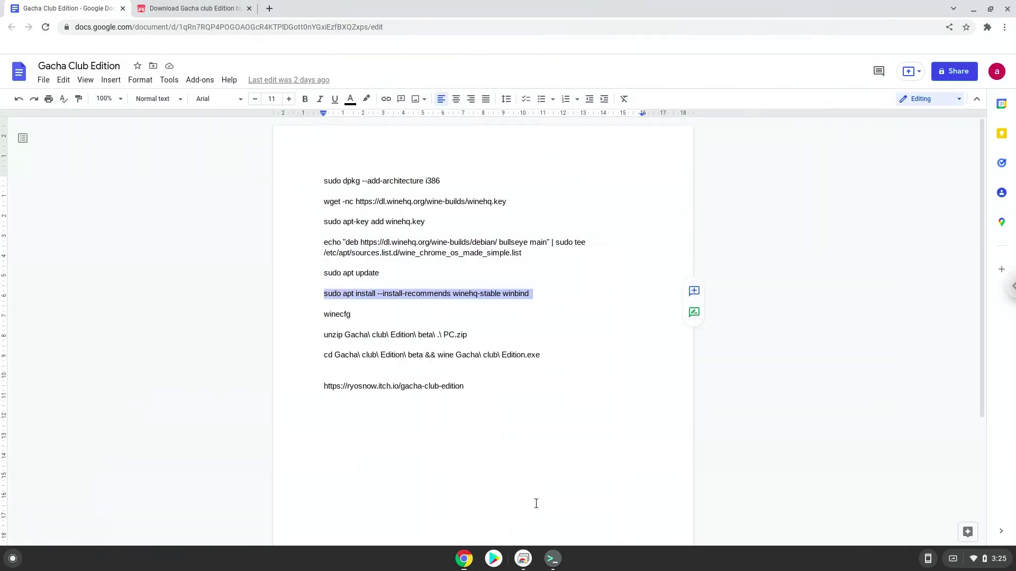
pyautogui.click(553, 558)
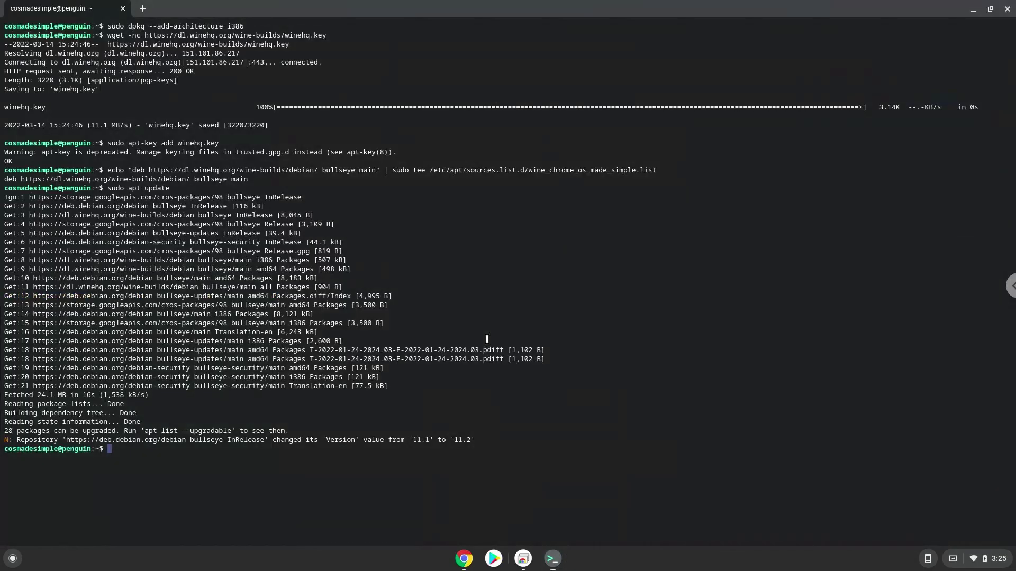
pyautogui.hotkey('ctrl', 'shift', 'v')
pyautogui.press('Return')
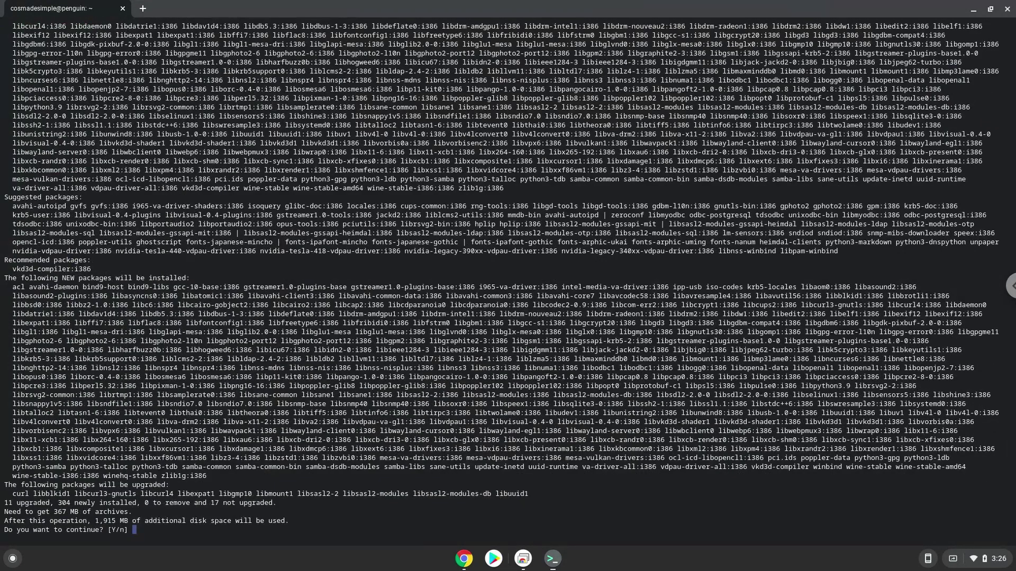
pyautogui.press('Return')
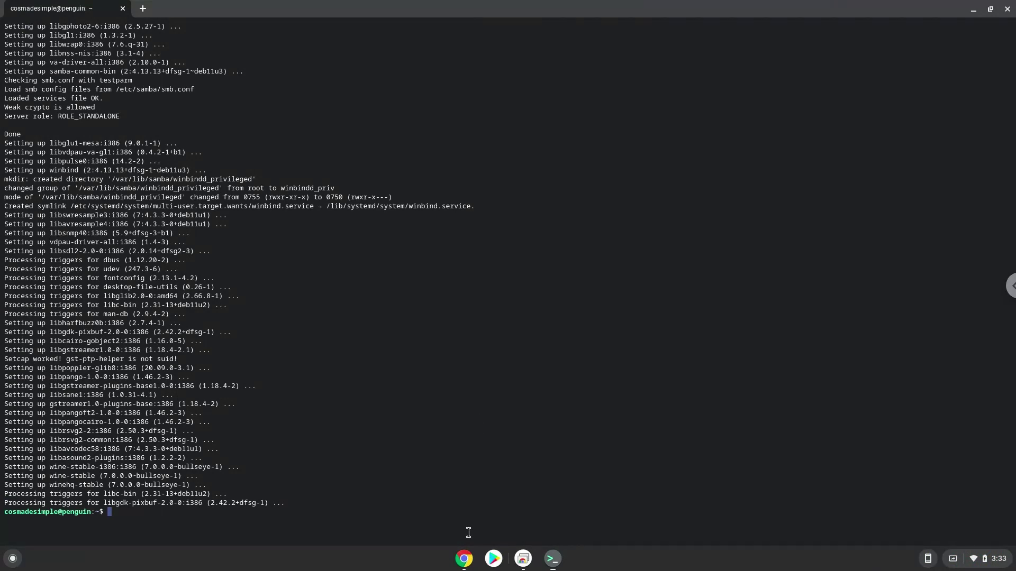
# - Run winecfg from the doc, install wine-mono when prompted, and close the Wine configuration window
pyautogui.click(464, 558)
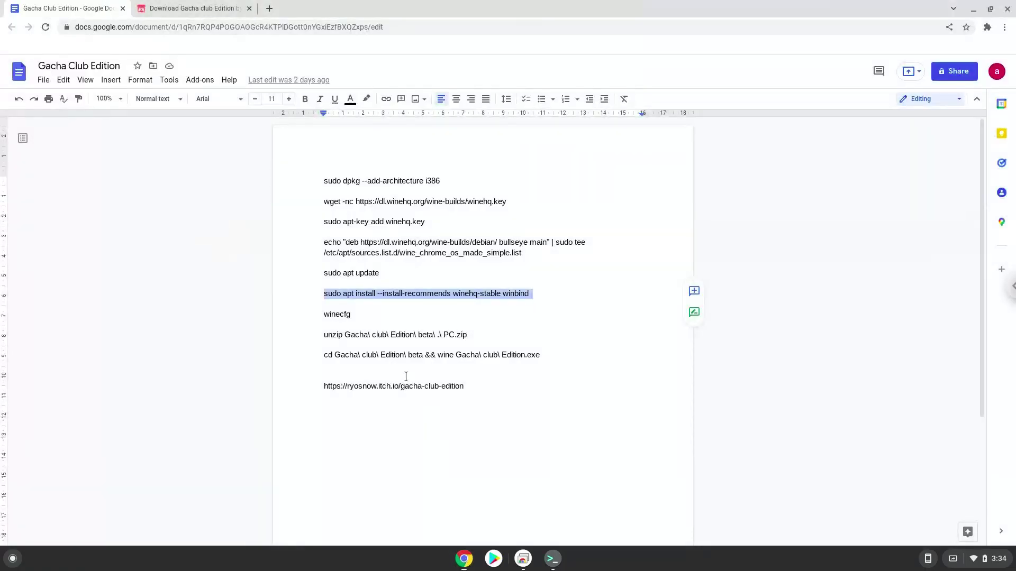
pyautogui.doubleClick(334, 315)
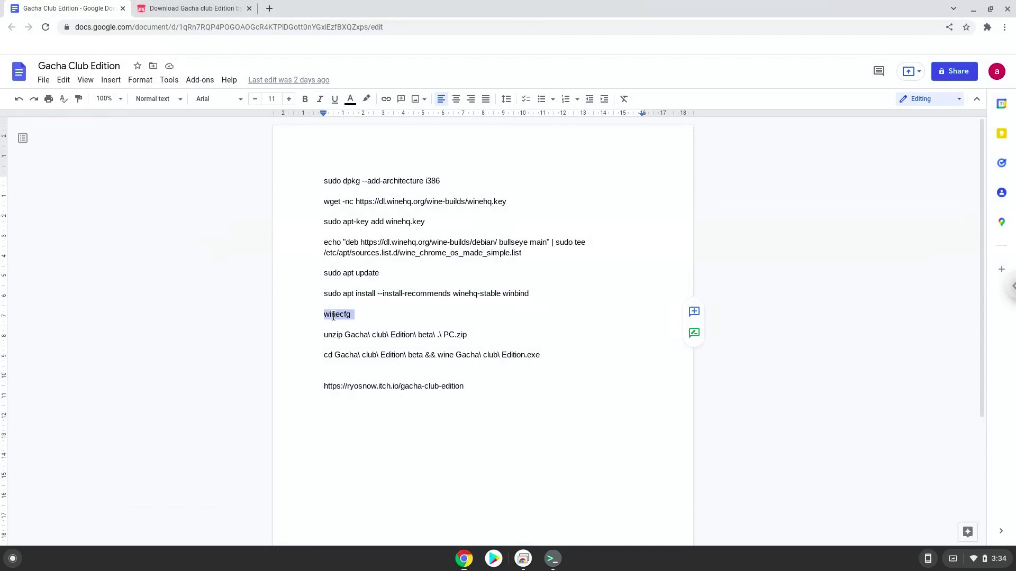
pyautogui.rightClick(334, 315)
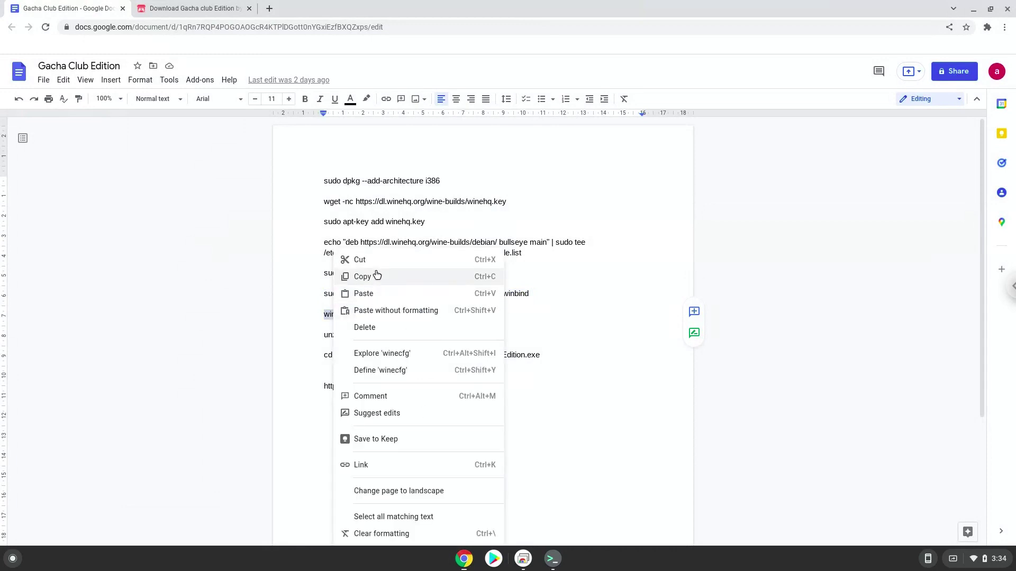
pyautogui.click(377, 276)
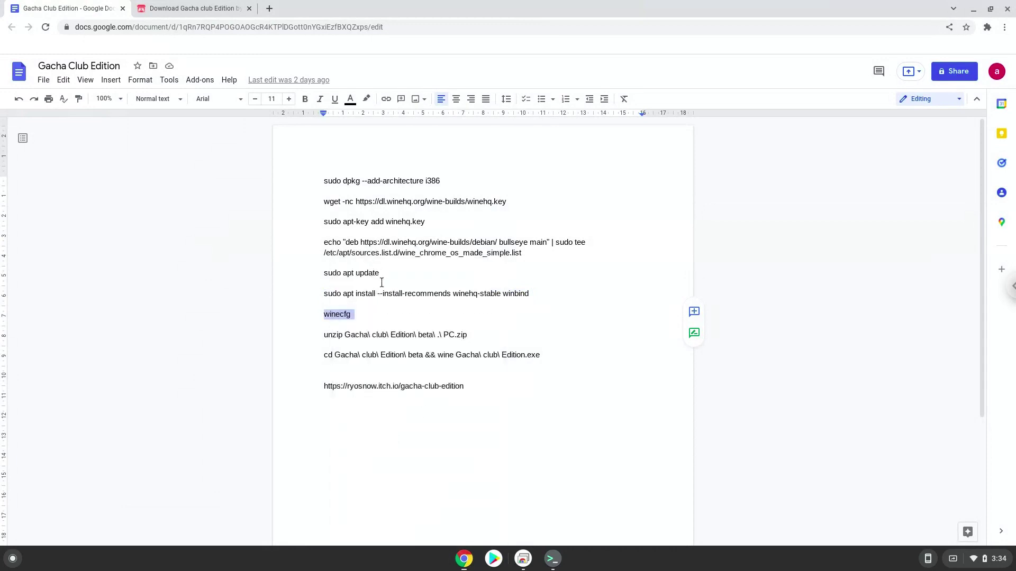
pyautogui.click(553, 558)
pyautogui.hotkey('ctrl', 'shift', 'v')
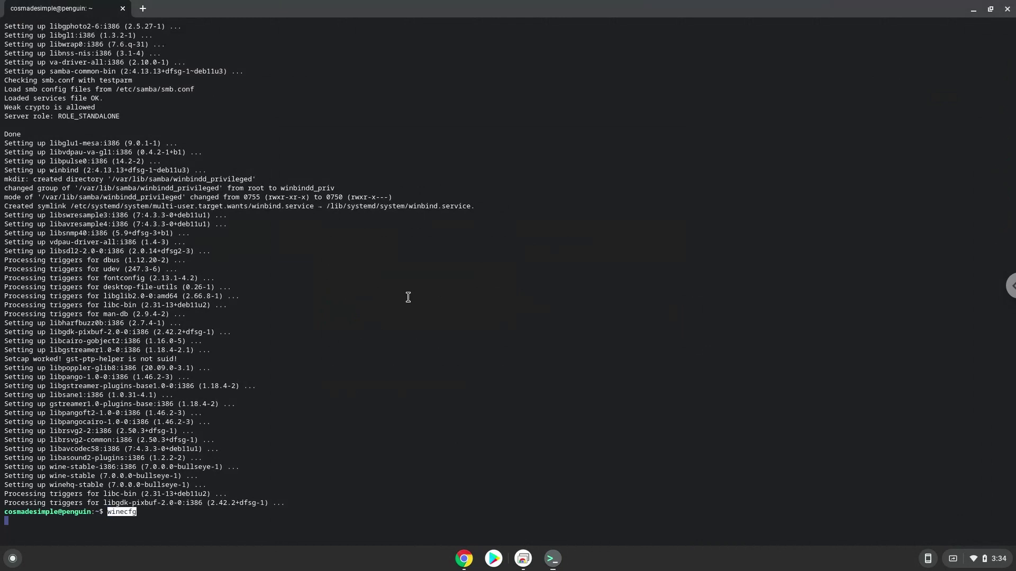
pyautogui.press('Return')
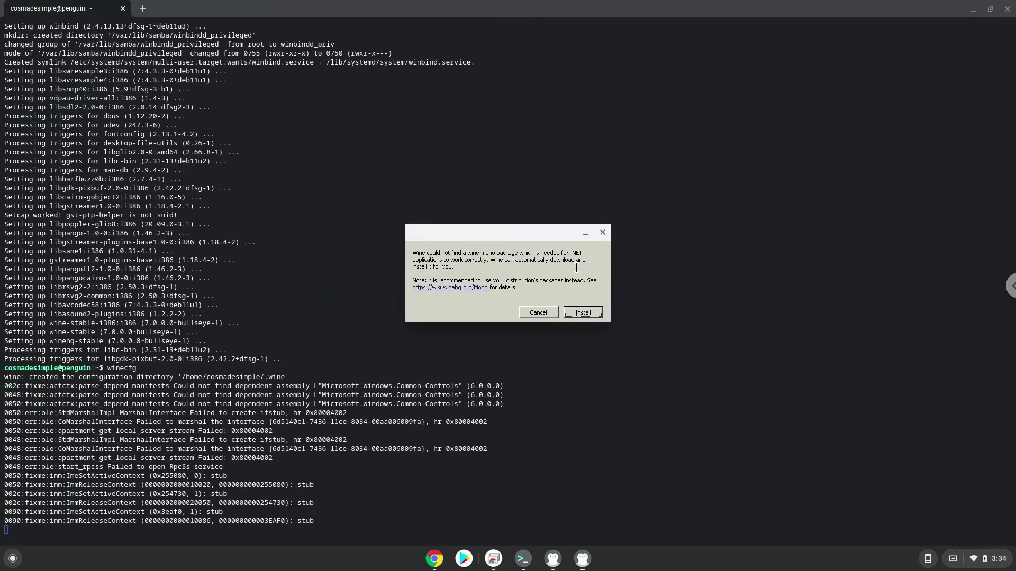
pyautogui.click(580, 313)
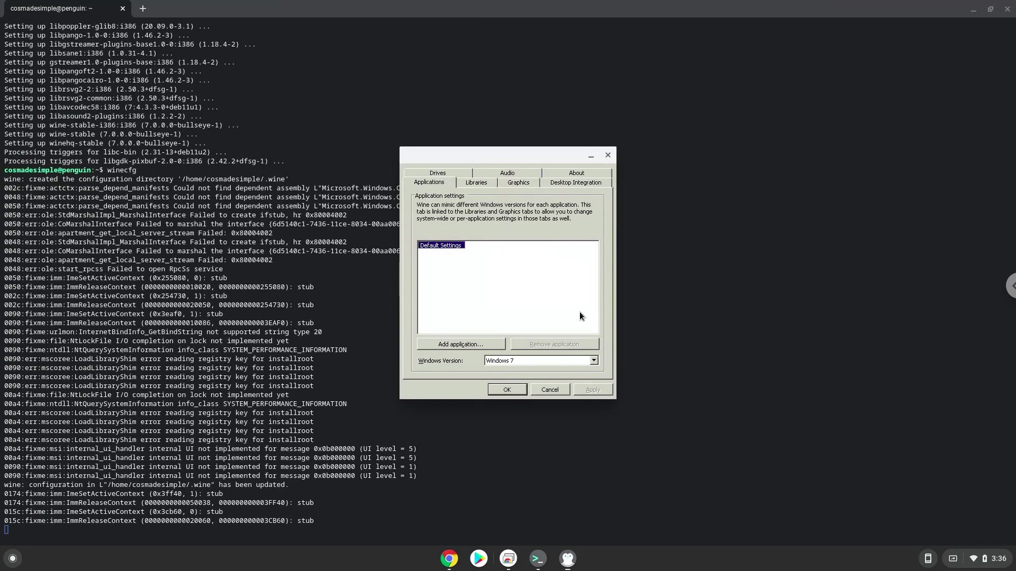
pyautogui.click(607, 156)
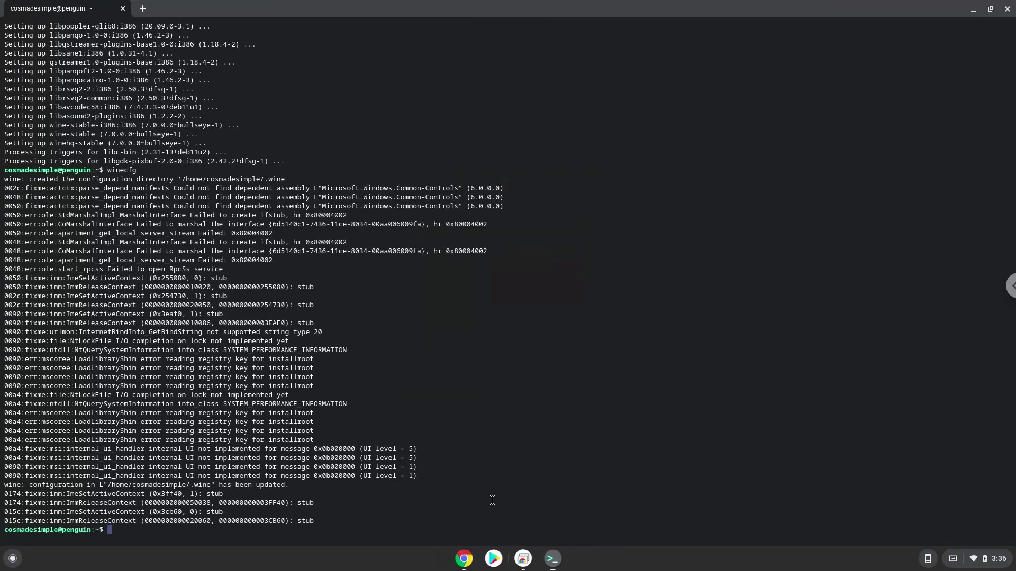
# - Copy the unzip command for Gacha club Edition beta . PC.zip and run it in the terminal
pyautogui.click(464, 558)
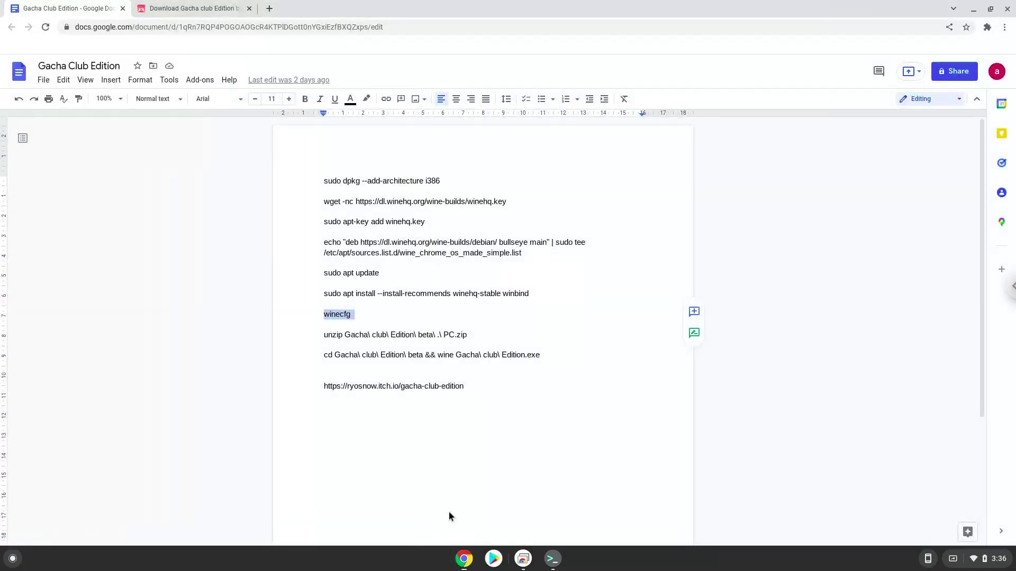
pyautogui.tripleClick(392, 335)
pyautogui.rightClick(389, 332)
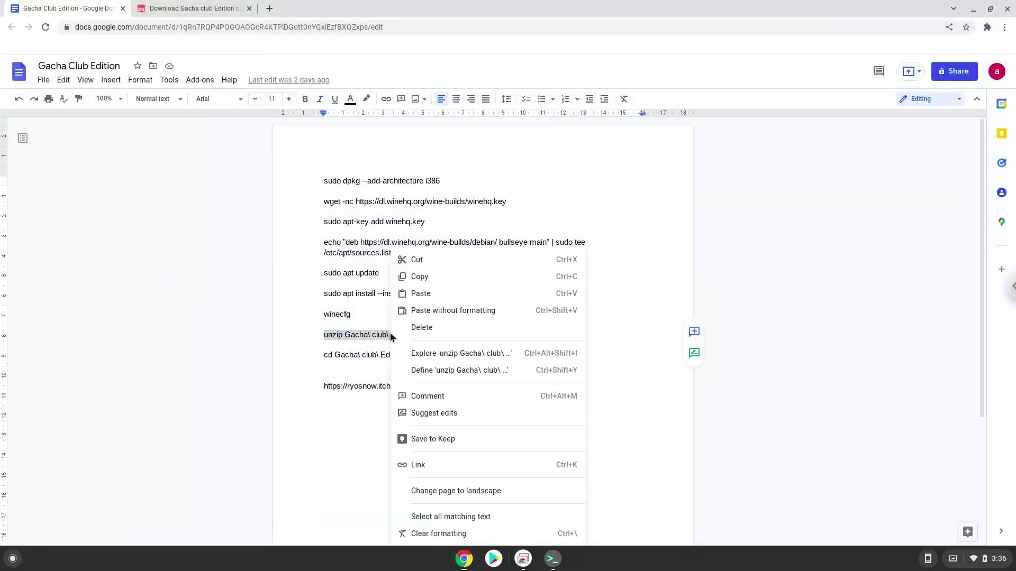
pyautogui.click(441, 277)
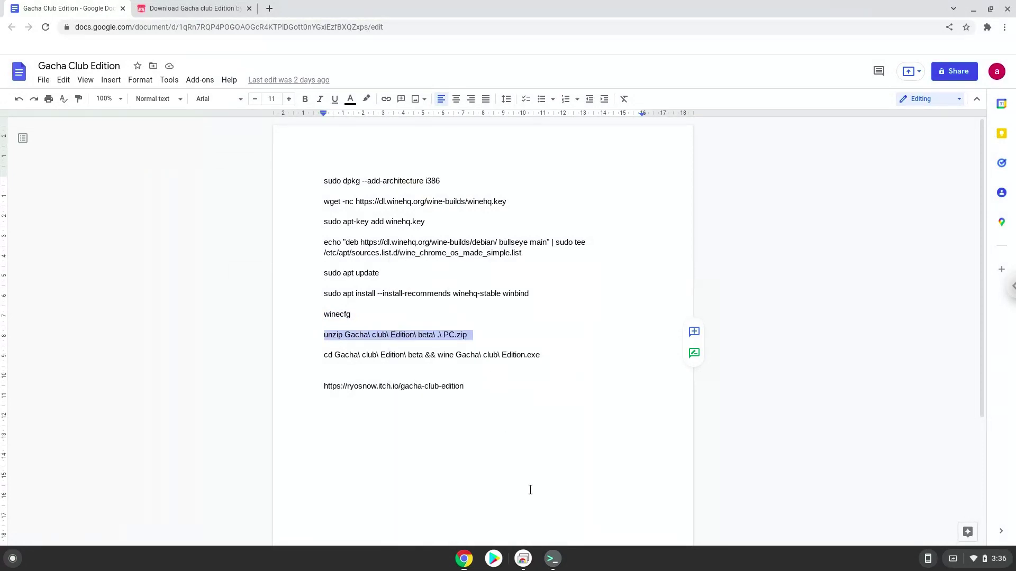
pyautogui.click(550, 560)
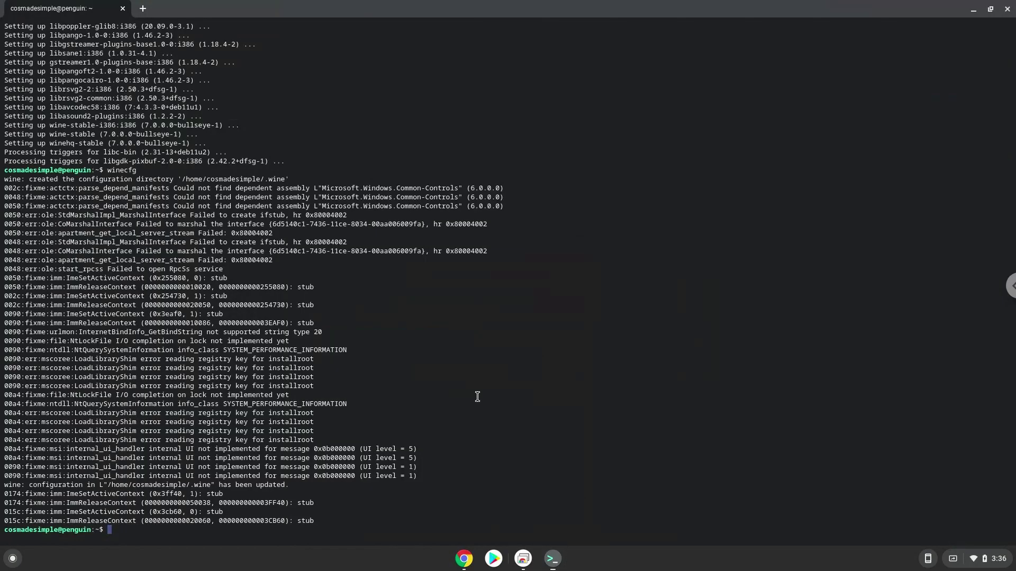
pyautogui.rightClick(477, 396)
pyautogui.press('Return')
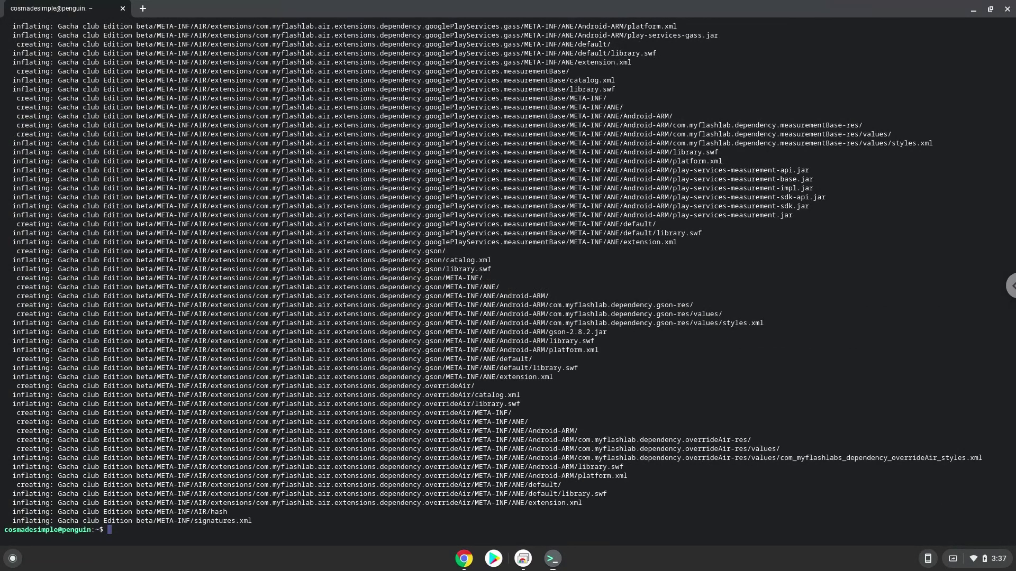
# - Run the Doc's cd-and-wine command on 'Gacha club Edition.exe' in Terminal, then minimize both windows
pyautogui.click(468, 563)
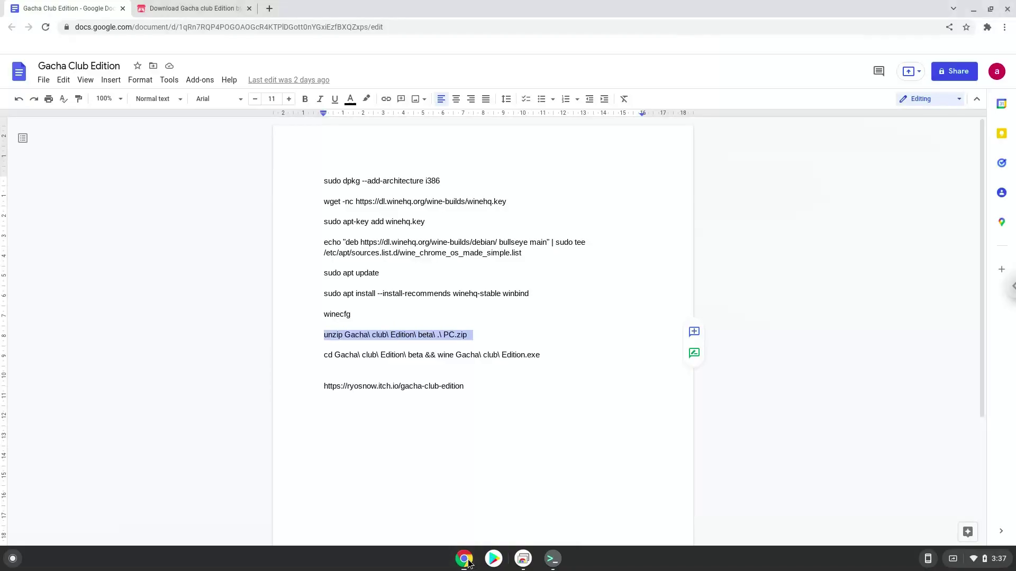
pyautogui.tripleClick(406, 358)
pyautogui.rightClick(405, 358)
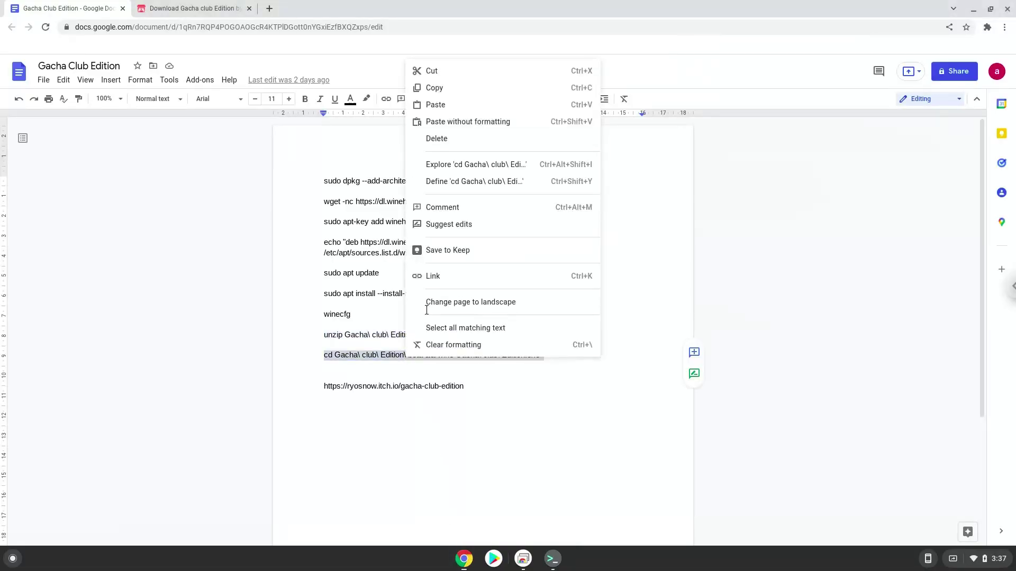
pyautogui.click(484, 90)
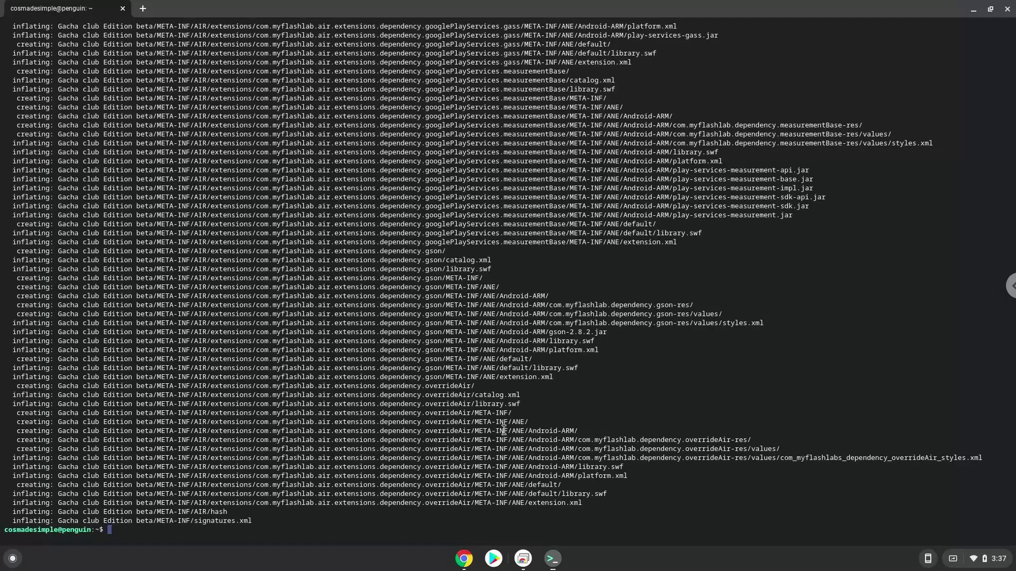
pyautogui.click(552, 558)
pyautogui.hotkey('ctrl', 'shift', 'v')
pyautogui.press('Return')
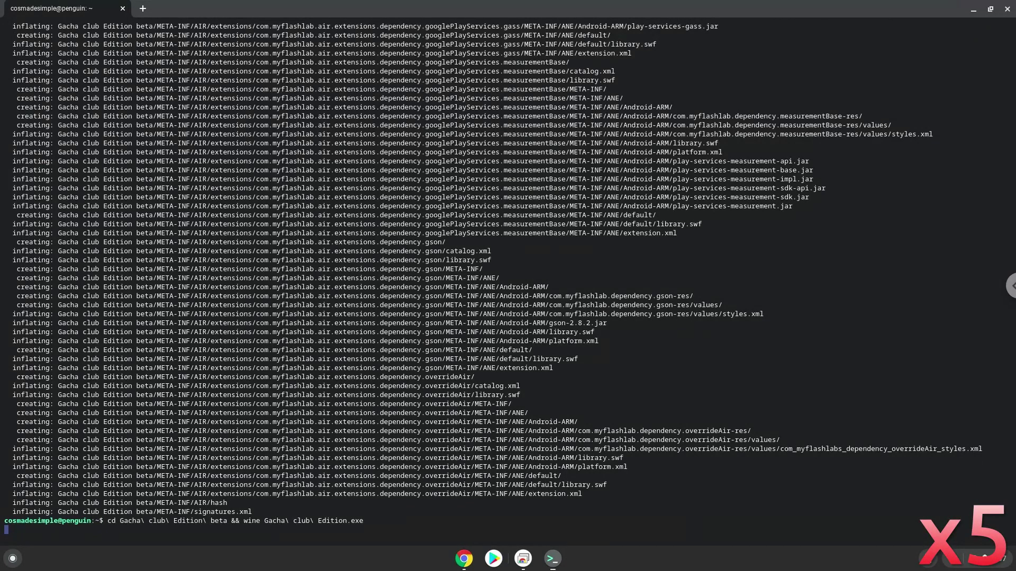
pyautogui.click(974, 10)
pyautogui.click(975, 9)
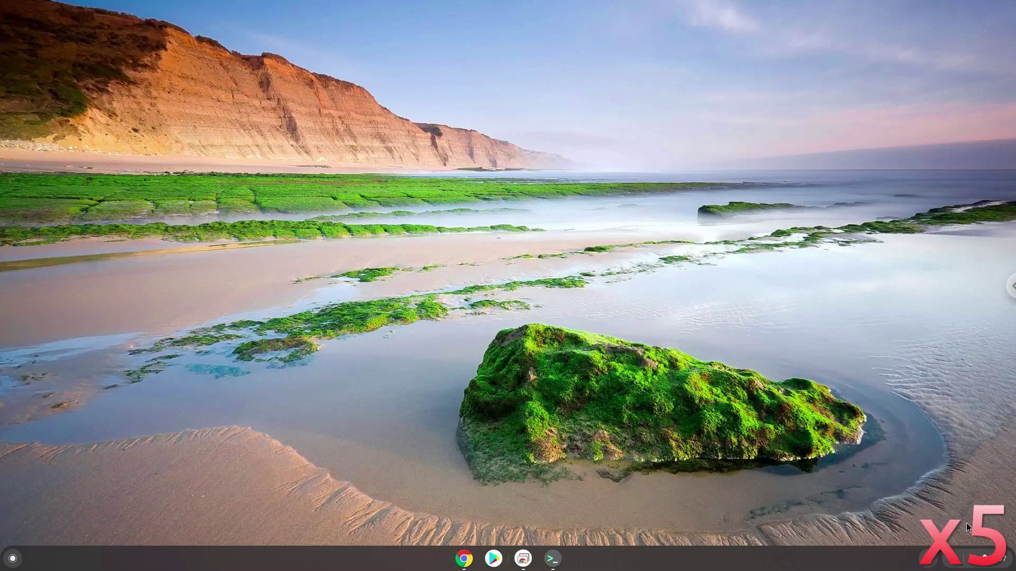